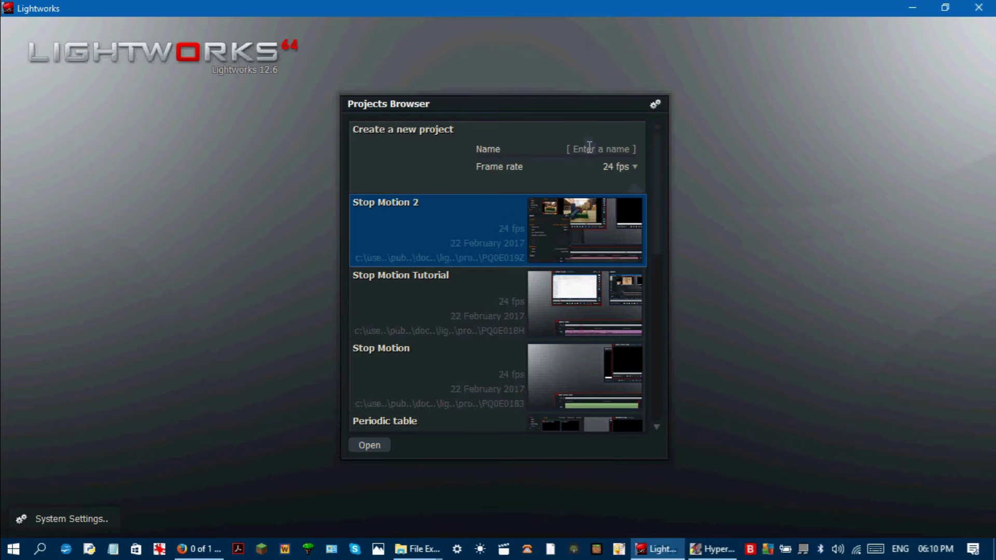
# Step: Create a new project named 'Mining in a Cave'
pyautogui.click(589, 147)
pyautogui.write('Mini')
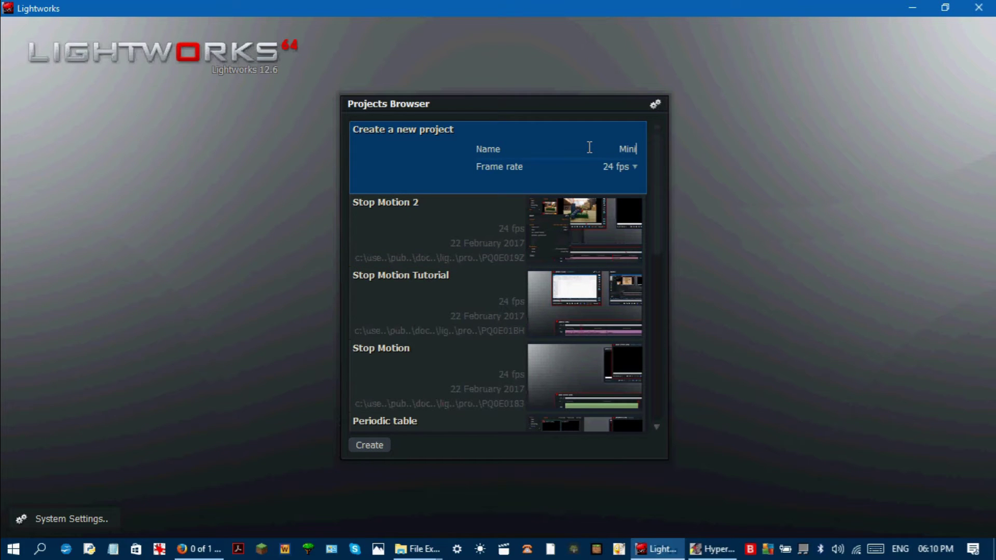
pyautogui.press('BackSpace')
pyautogui.press('BackSpace')
pyautogui.press('BackSpace')
pyautogui.press('BackSpace')
pyautogui.write('Mining in a Cave')
pyautogui.click(383, 447)
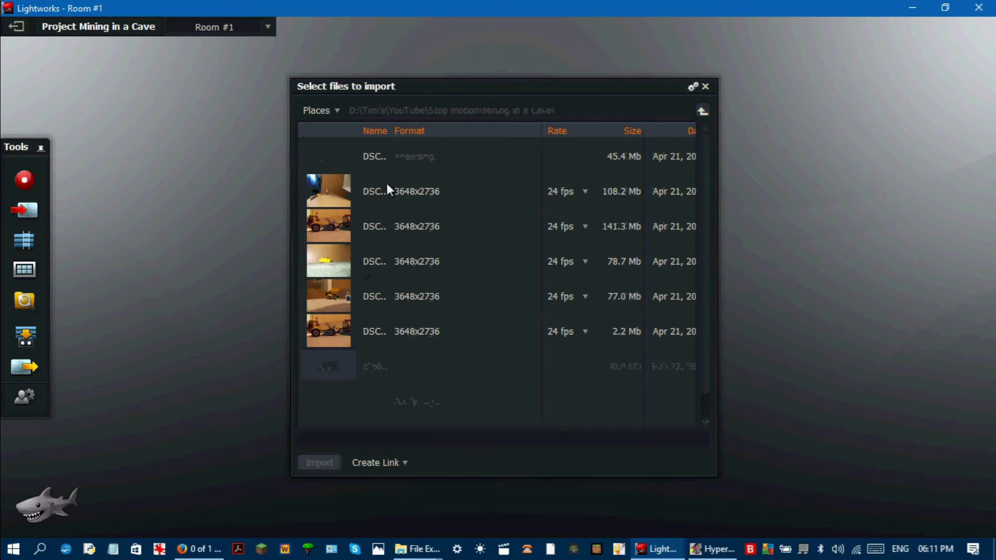
# Step: Select all six DSCN photos in the cave folder and import them
pyautogui.hotkey('ctrl', 'a')
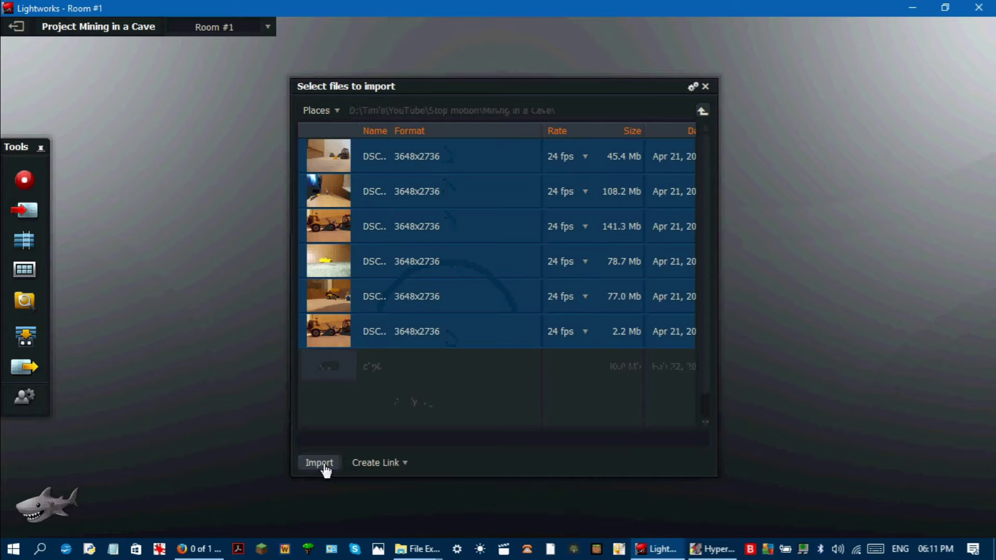
pyautogui.click(320, 462)
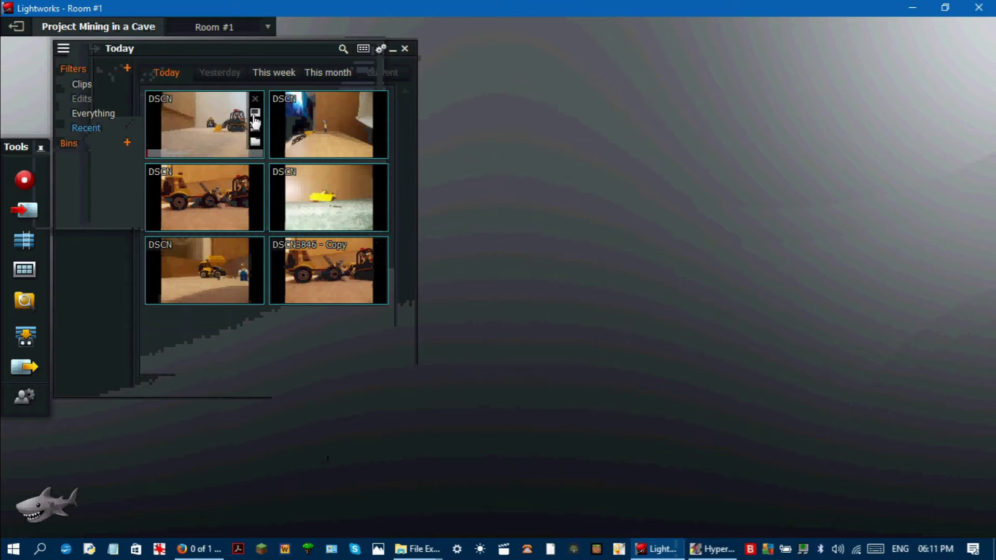
# Step: Insert the first DSCN clip into a new edit and scrub through it to check
pyautogui.click(258, 122)
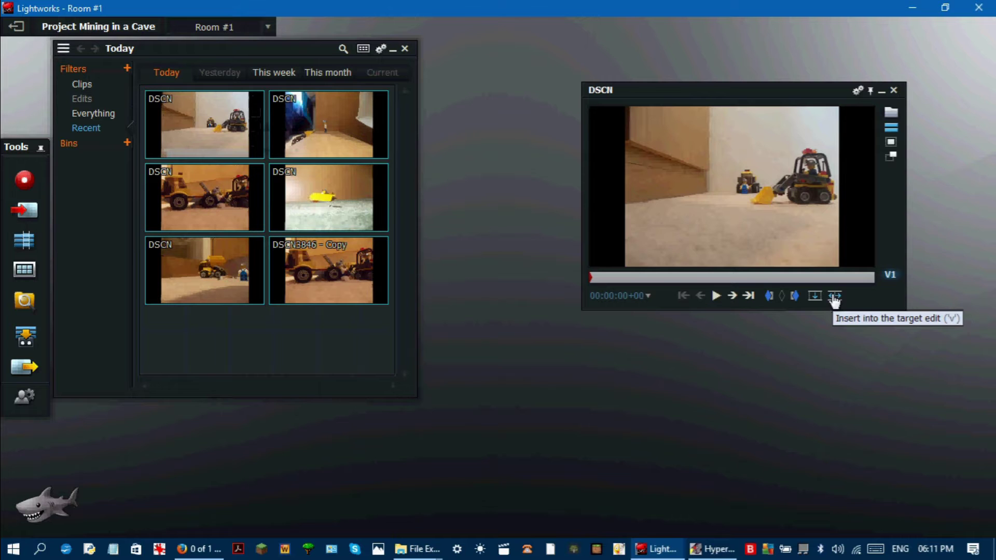
pyautogui.click(834, 296)
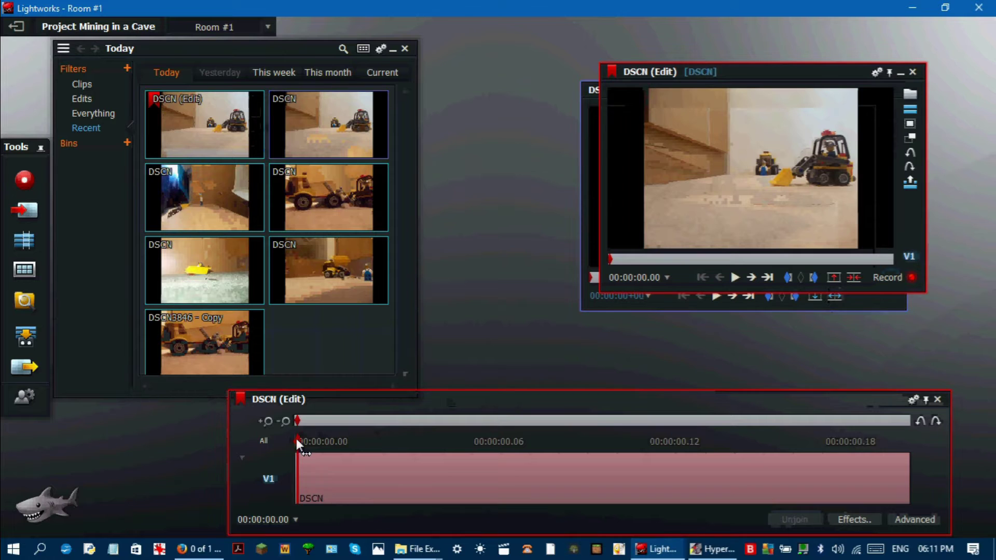
pyautogui.moveTo(295, 439); pyautogui.dragTo(941, 438)
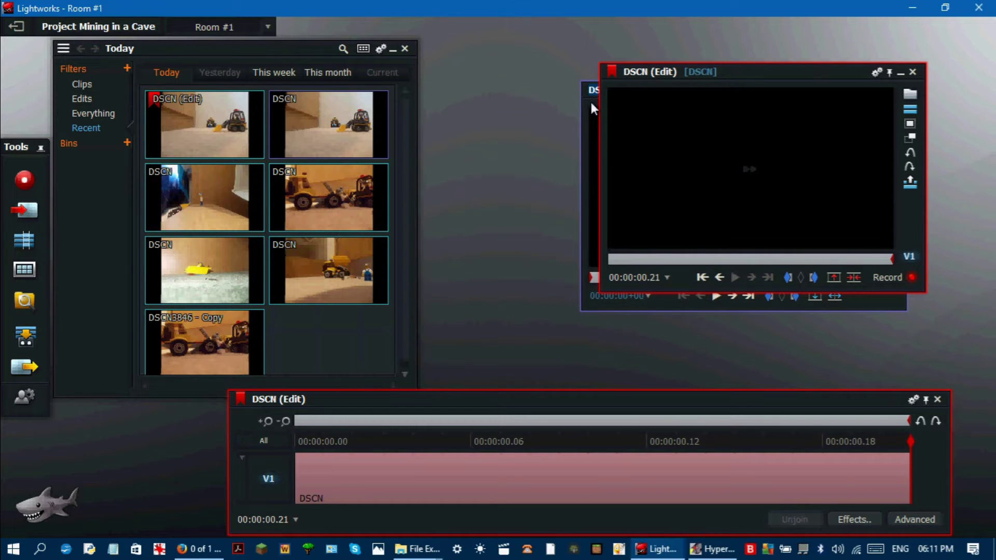
pyautogui.click(592, 105)
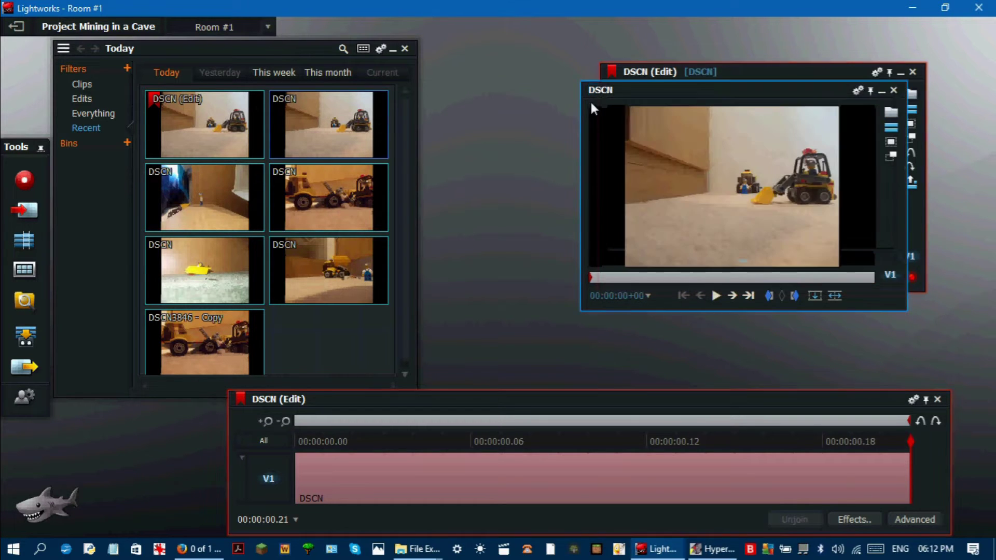
pyautogui.click(895, 92)
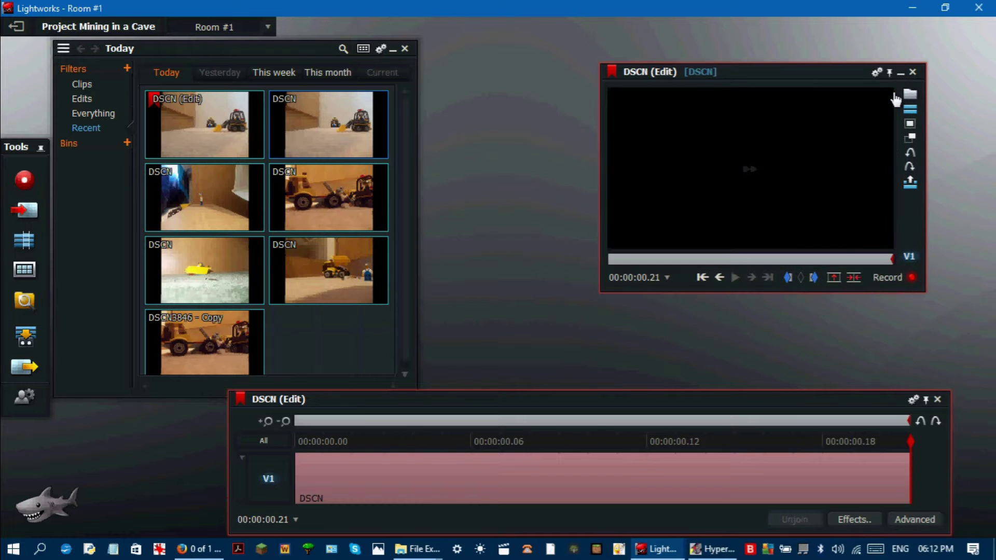
# Step: Append two more DSCN clips to the edit, closing each clip preview
pyautogui.moveTo(336, 126)
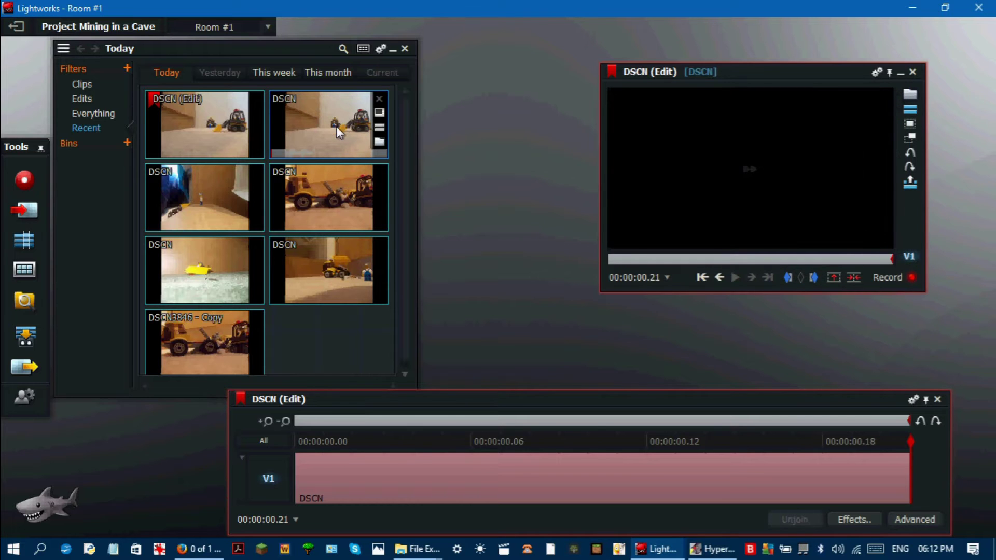
pyautogui.click(380, 114)
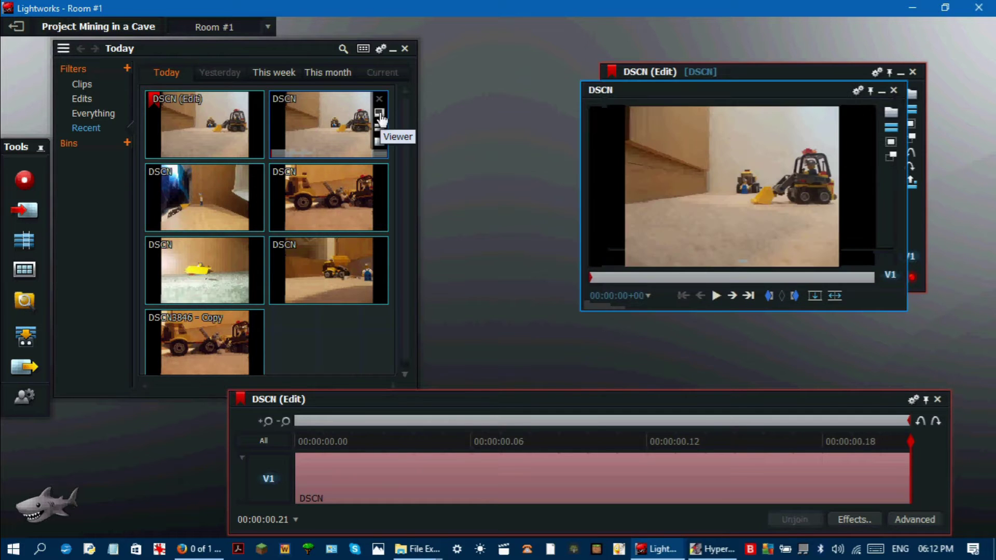
pyautogui.click(836, 298)
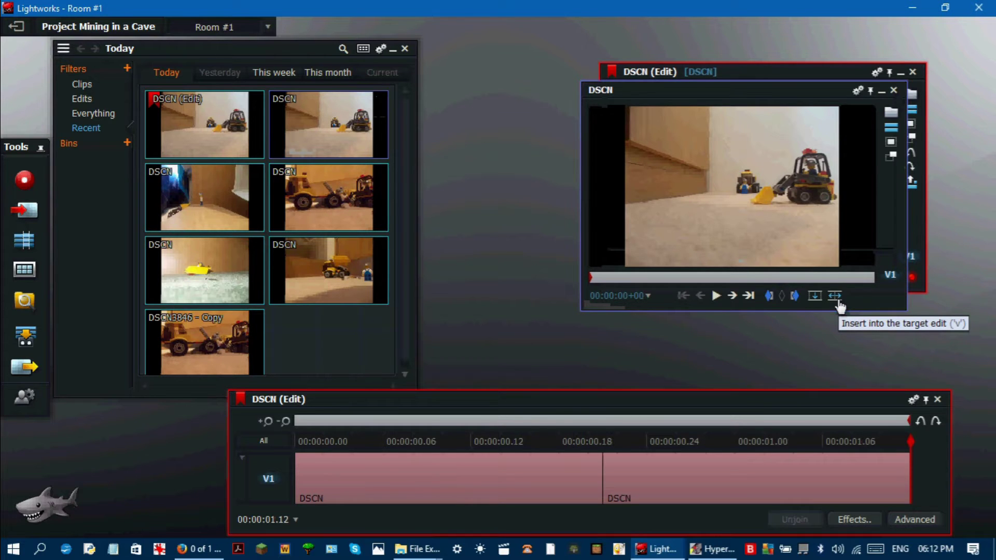
pyautogui.click(894, 93)
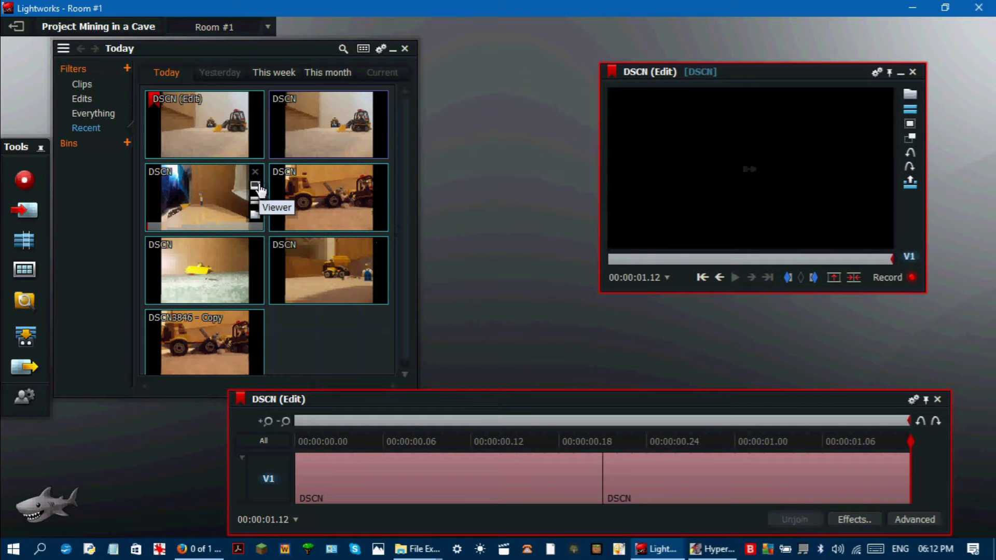
pyautogui.click(255, 187)
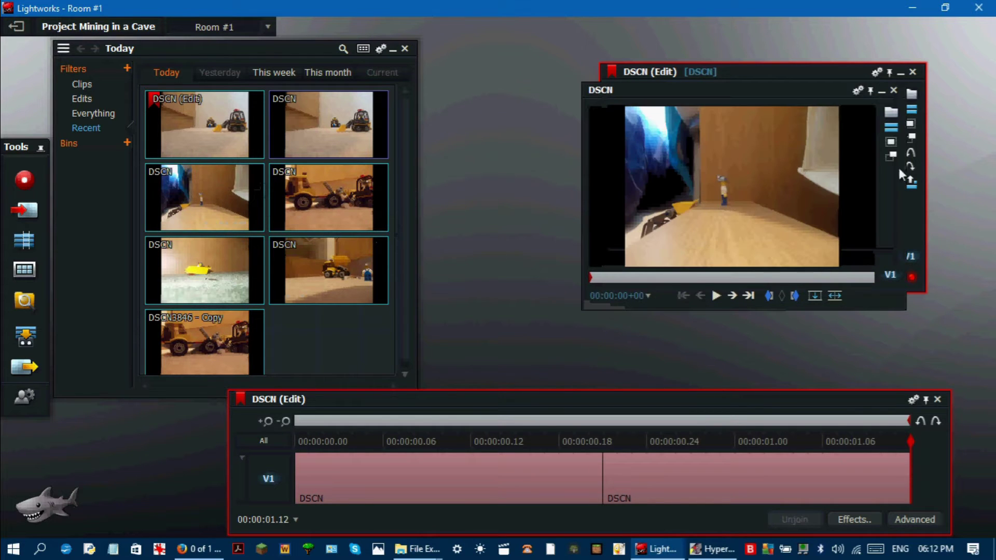
pyautogui.click(835, 296)
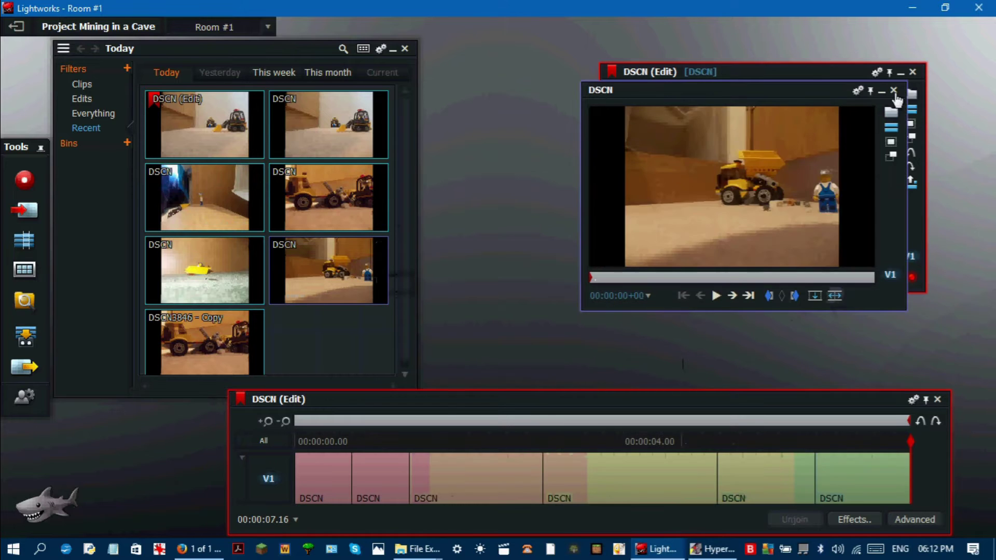
pyautogui.click(893, 91)
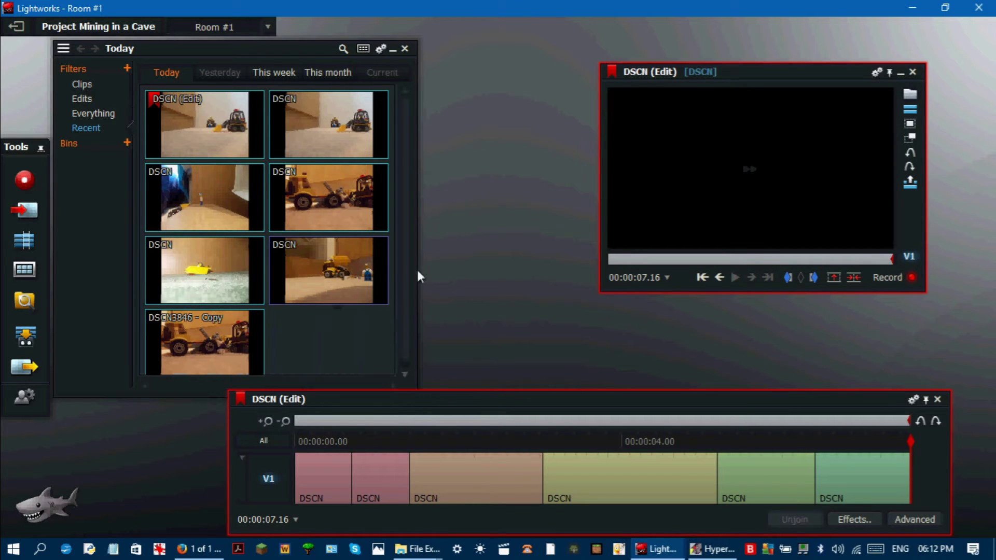
pyautogui.moveTo(405, 266); pyautogui.dragTo(405, 300)
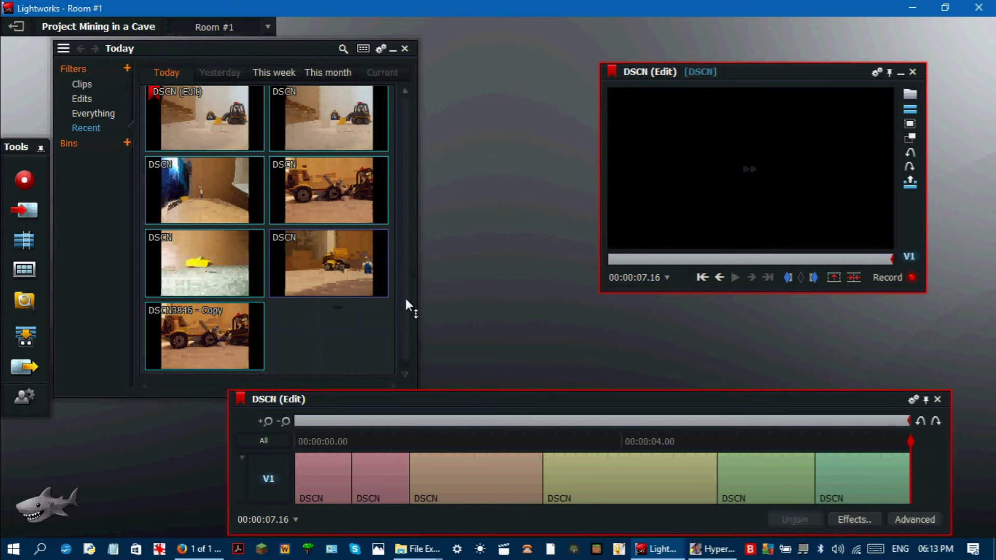
pyautogui.moveTo(223, 354)
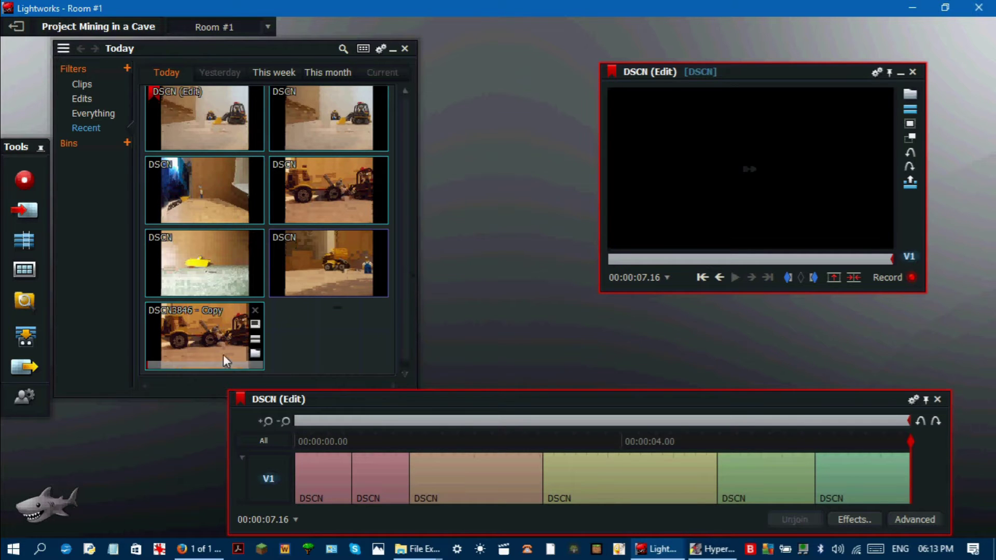
pyautogui.click(255, 327)
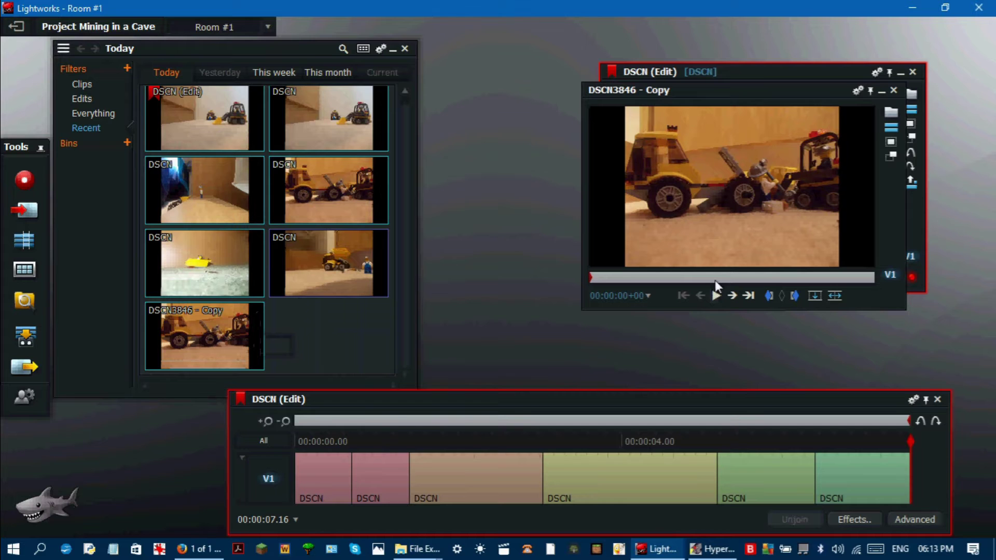
pyautogui.click(768, 297)
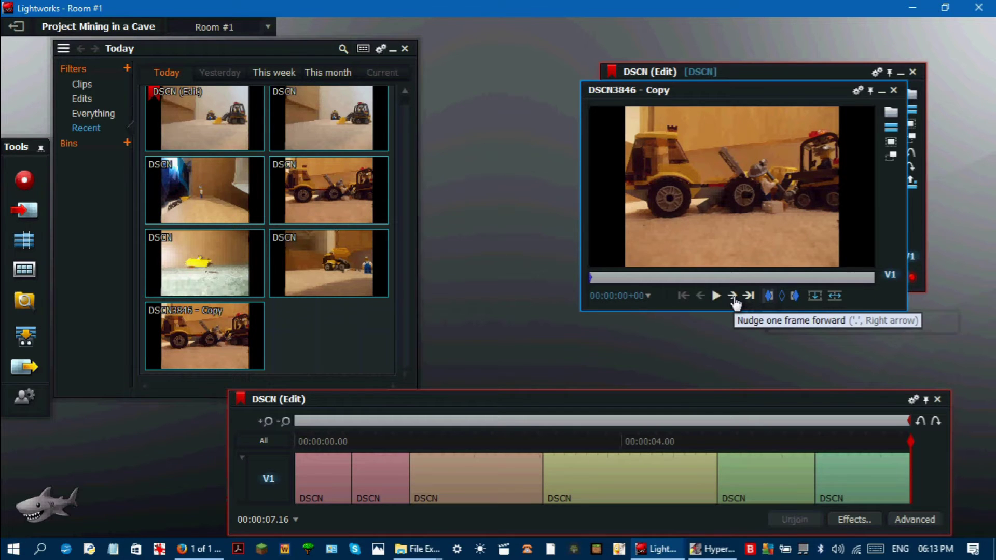
pyautogui.click(733, 296)
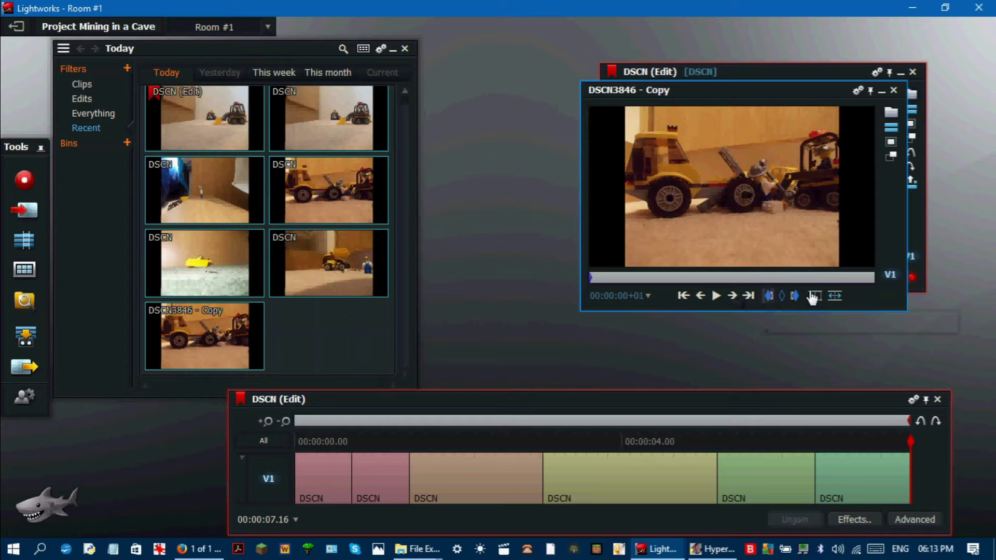
pyautogui.click(797, 297)
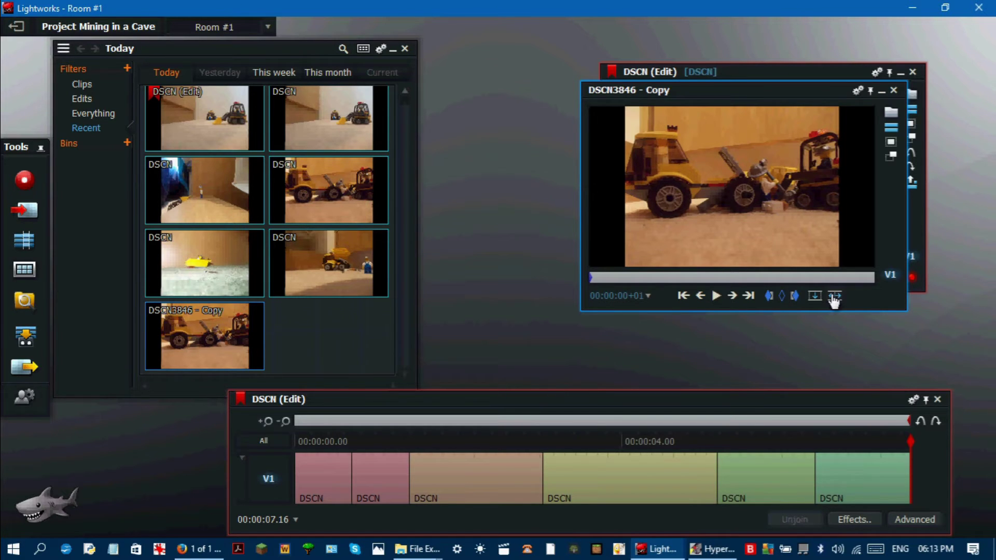
pyautogui.click(893, 90)
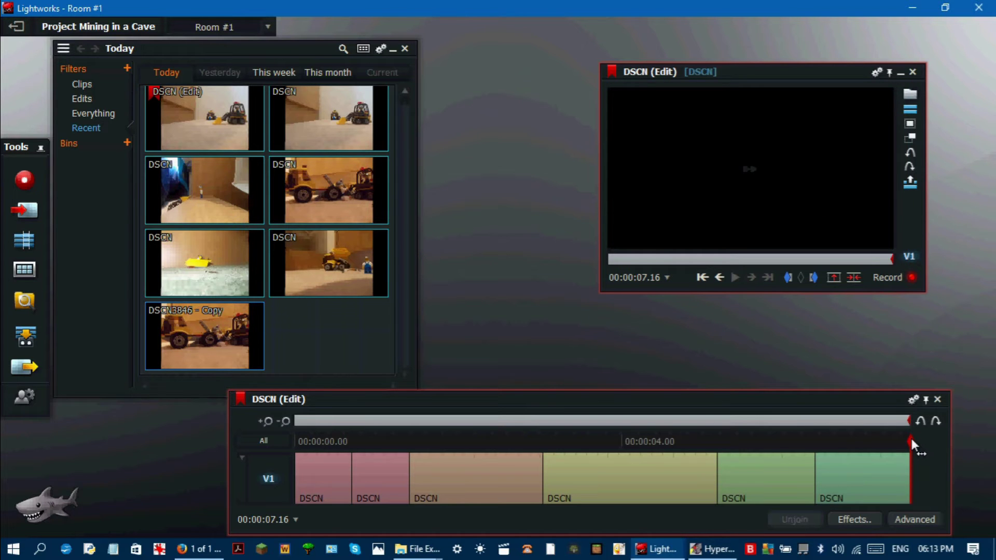
pyautogui.moveTo(910, 437); pyautogui.dragTo(292, 431)
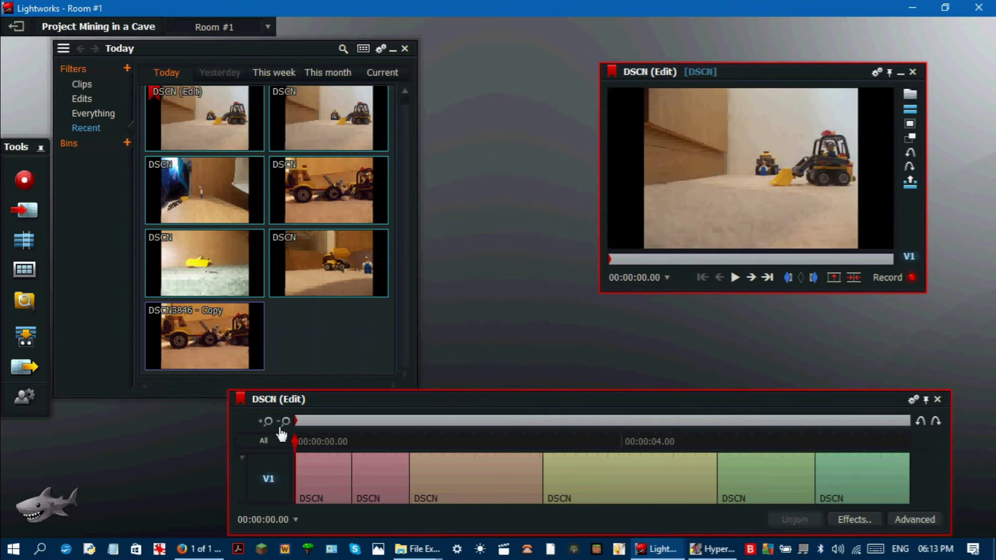
# Step: Set the export name to 'Mining in a Cave' and start exporting the DSCN edit
pyautogui.click(27, 381)
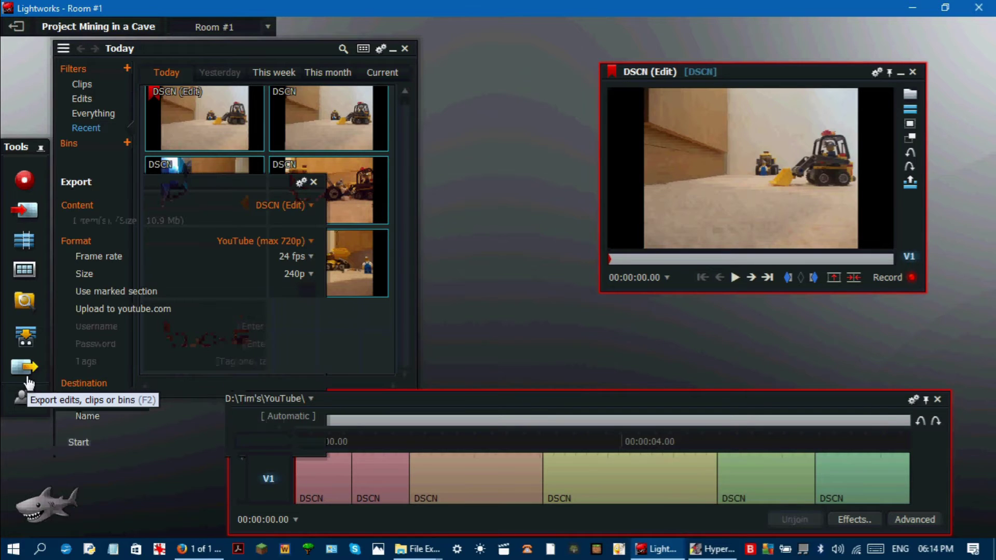
pyautogui.click(286, 419)
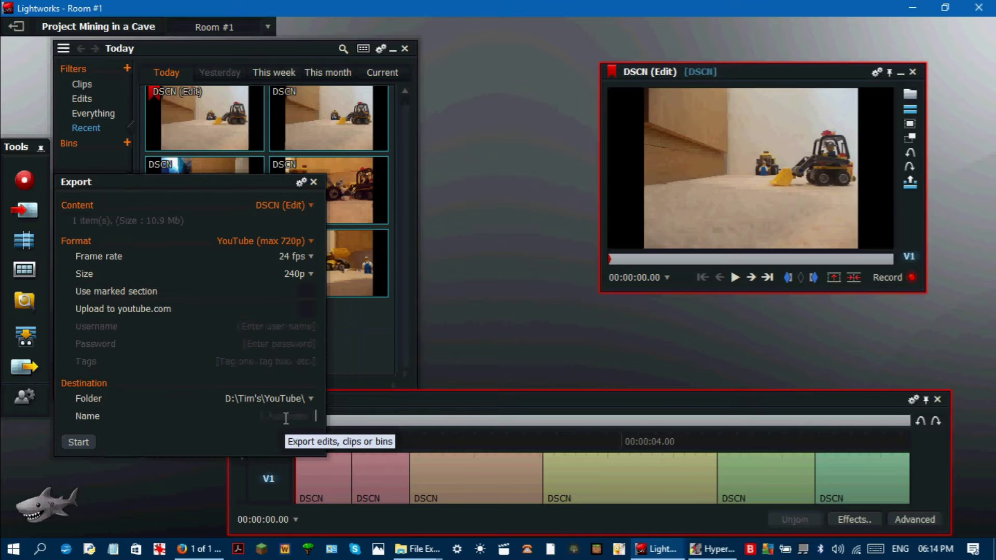
pyautogui.write('Minin')
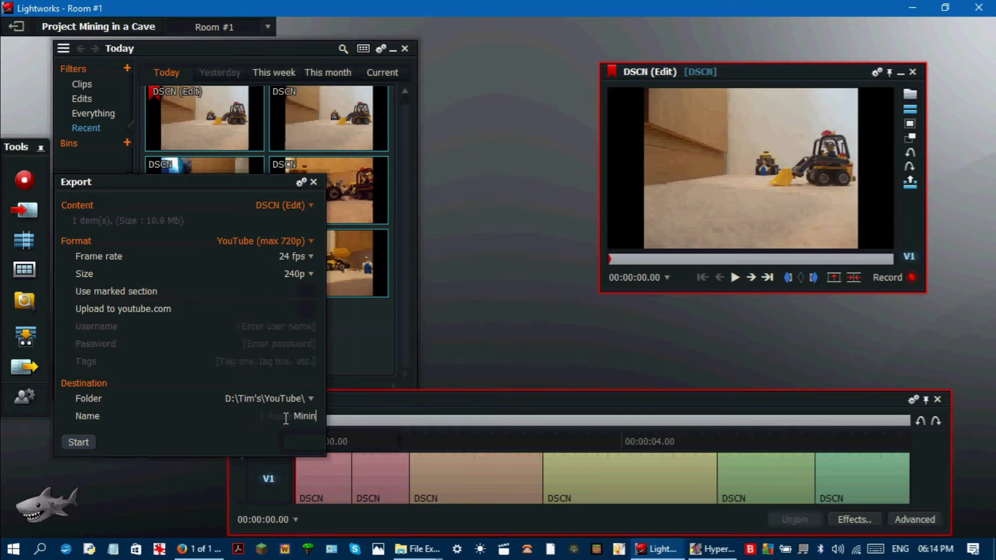
pyautogui.write('g In a cave')
pyautogui.press('Left')
pyautogui.press('Left')
pyautogui.press('Left')
pyautogui.press('BackSpace')
pyautogui.write('C')
pyautogui.press('Left')
pyautogui.press('Left')
pyautogui.press('Left')
pyautogui.press('Left')
pyautogui.press('Left')
pyautogui.press('BackSpace')
pyautogui.write('i')
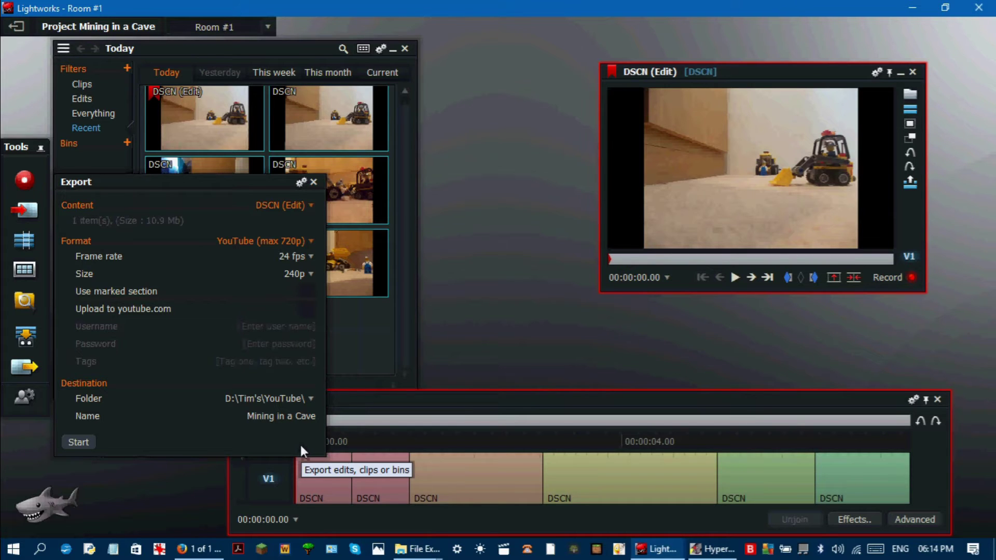
pyautogui.click(79, 442)
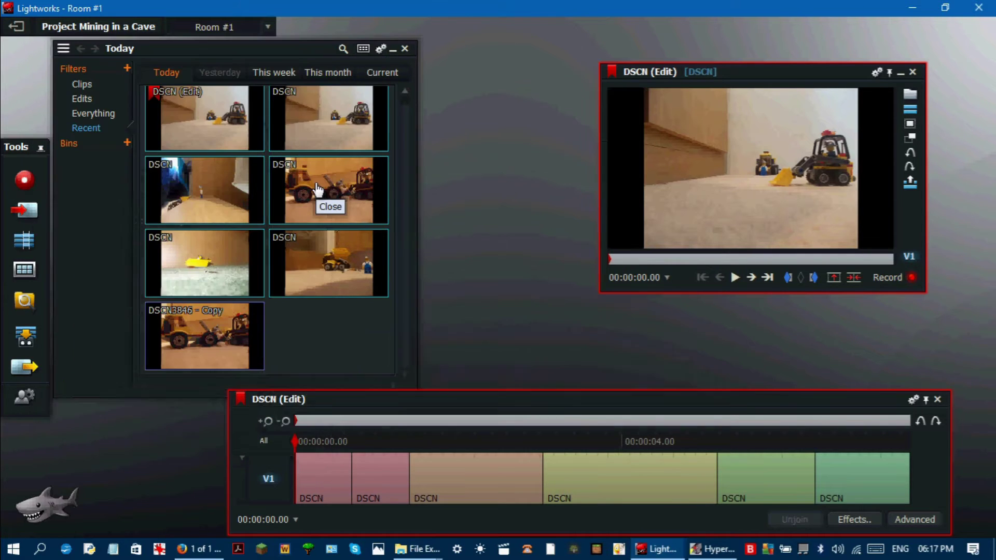
# Step: Import Mining in a Cave.mp4 from the YouTube export folder
pyautogui.click(19, 213)
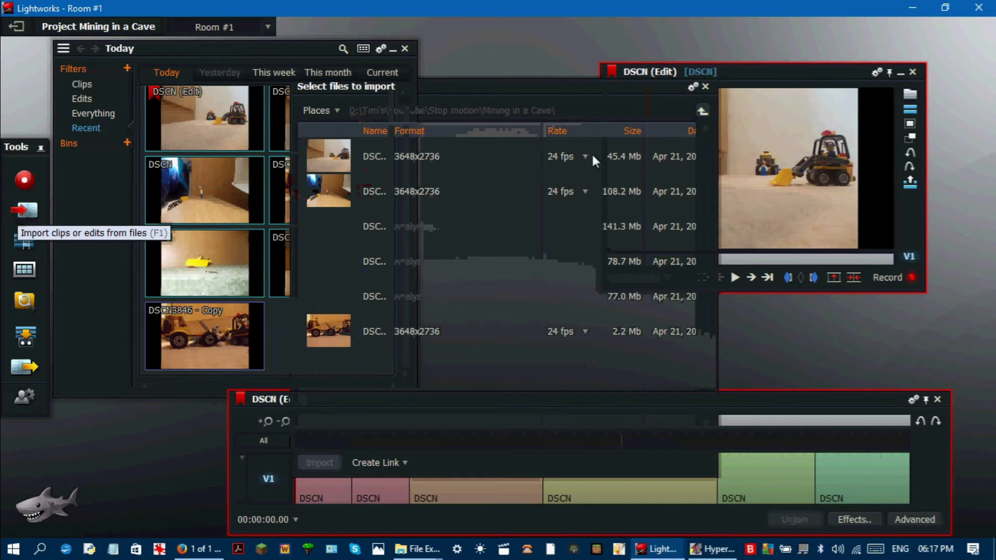
pyautogui.click(703, 112)
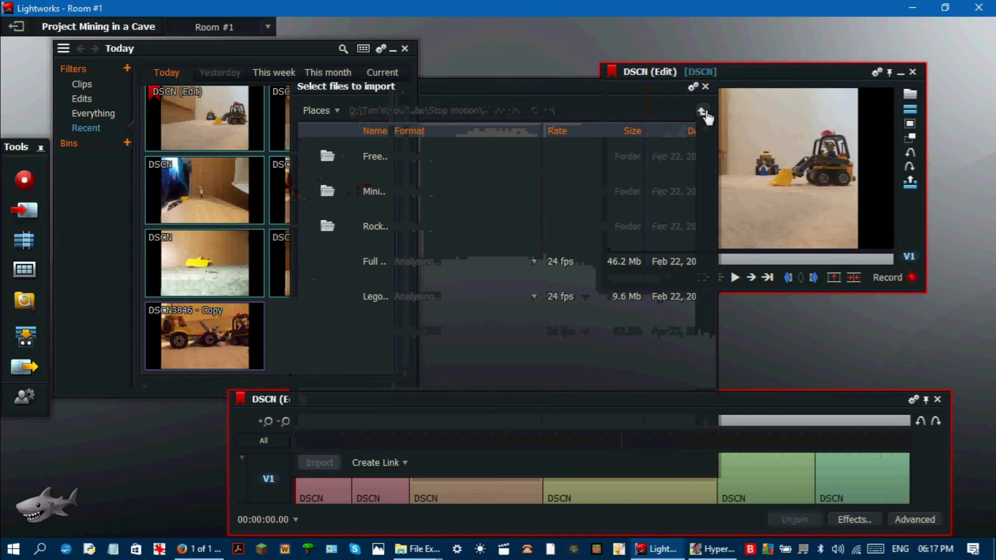
pyautogui.click(703, 111)
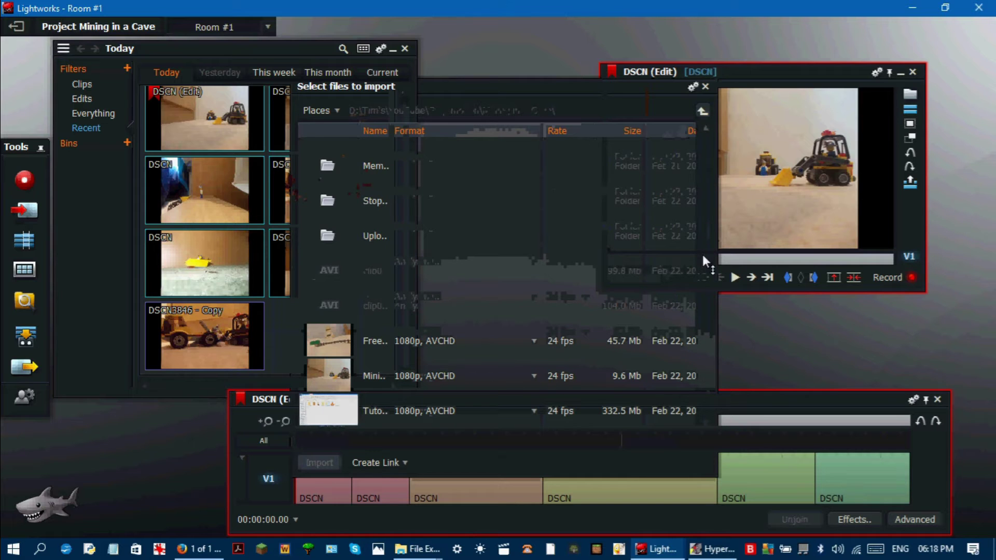
pyautogui.click(435, 376)
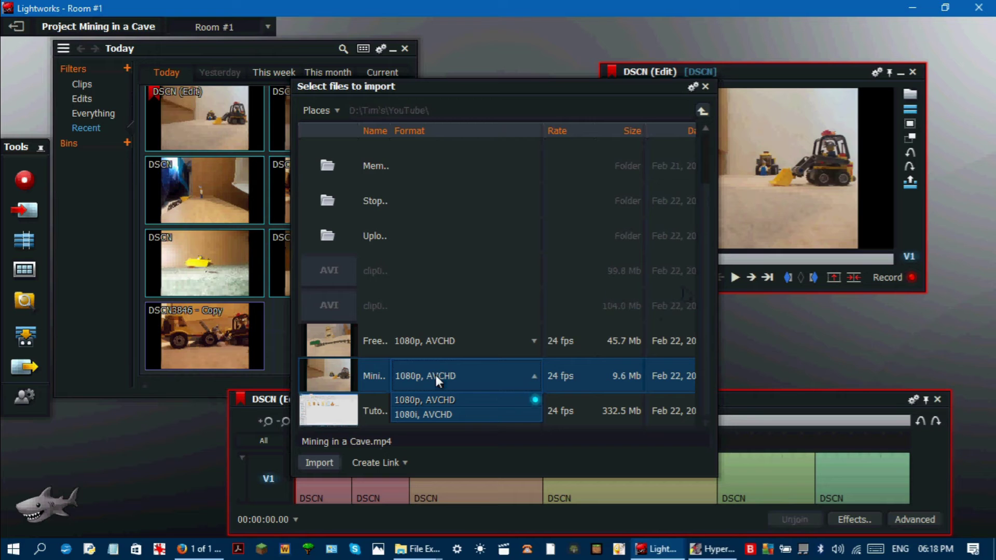
pyautogui.click(335, 464)
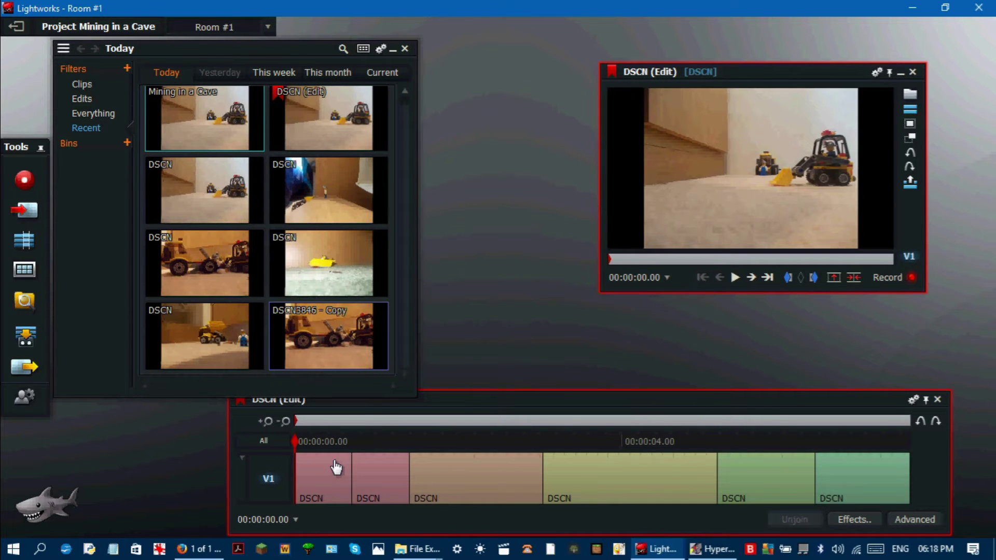
# Step: Make a Mining in a Cave edit from the imported clip and close the DSCN viewer
pyautogui.moveTo(255, 110)
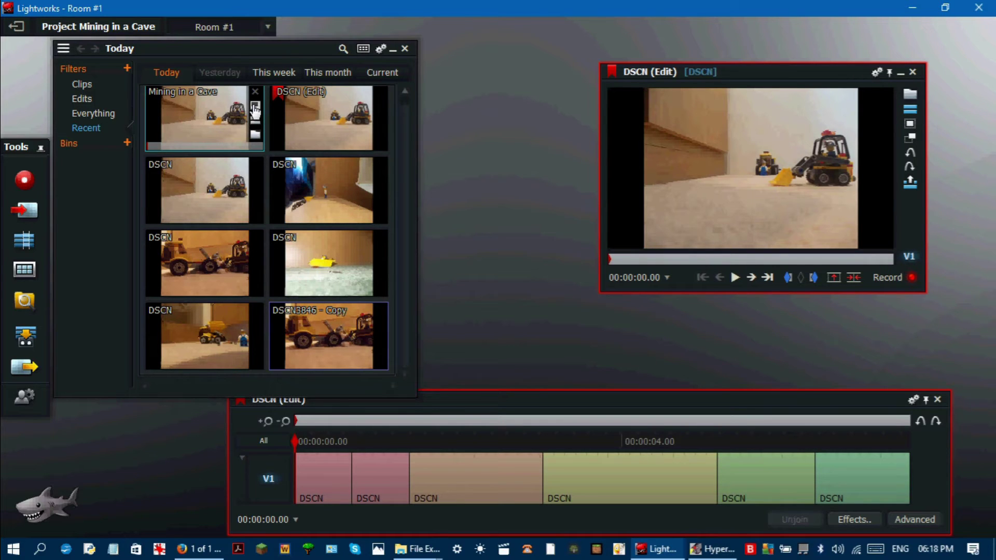
pyautogui.click(255, 110)
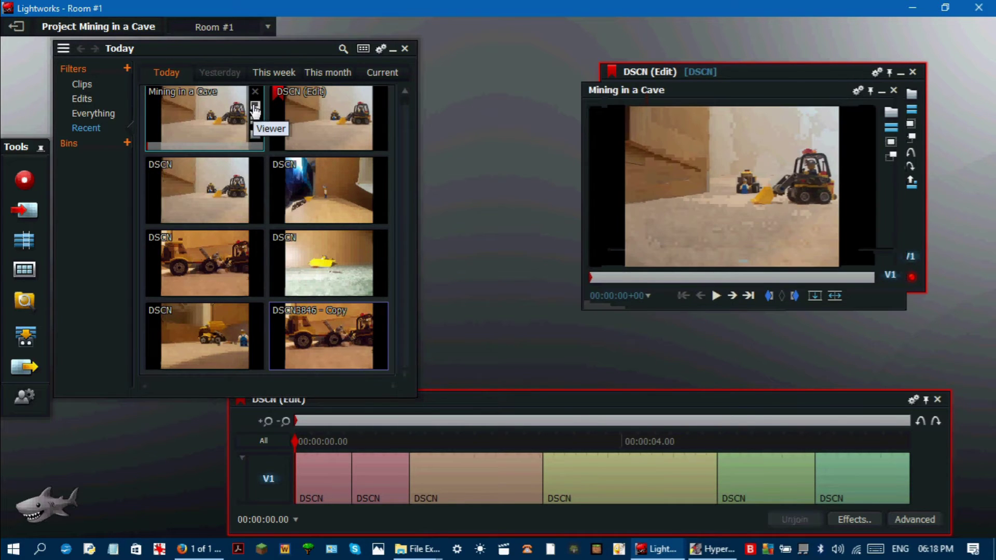
pyautogui.click(913, 73)
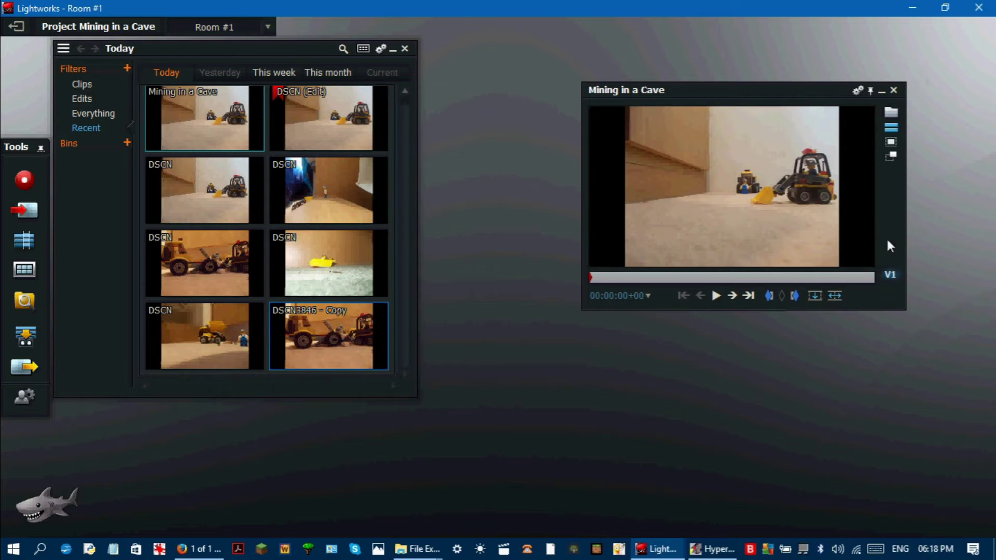
pyautogui.click(835, 297)
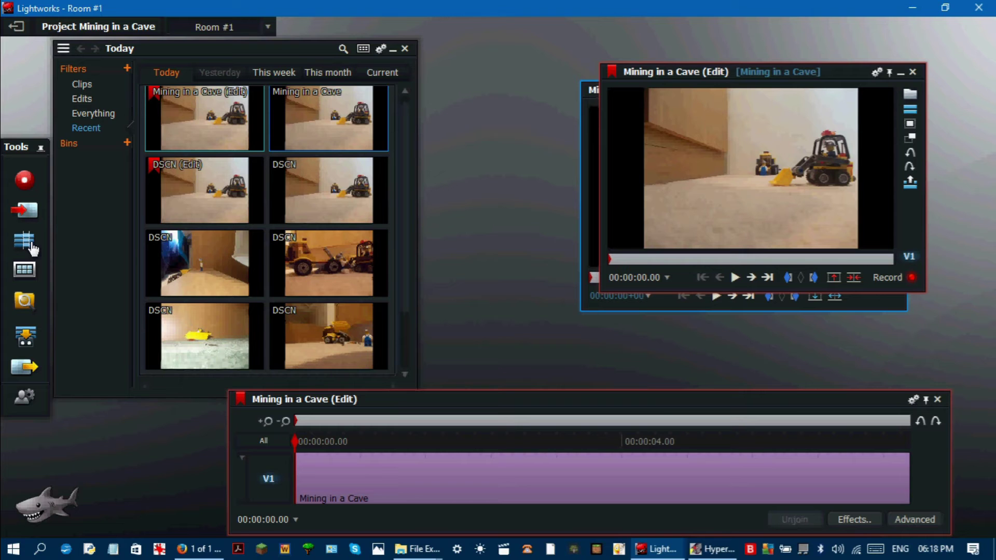
# Step: Create an empty Edit #1 and move its timeline and viewer to the upper left
pyautogui.click(23, 240)
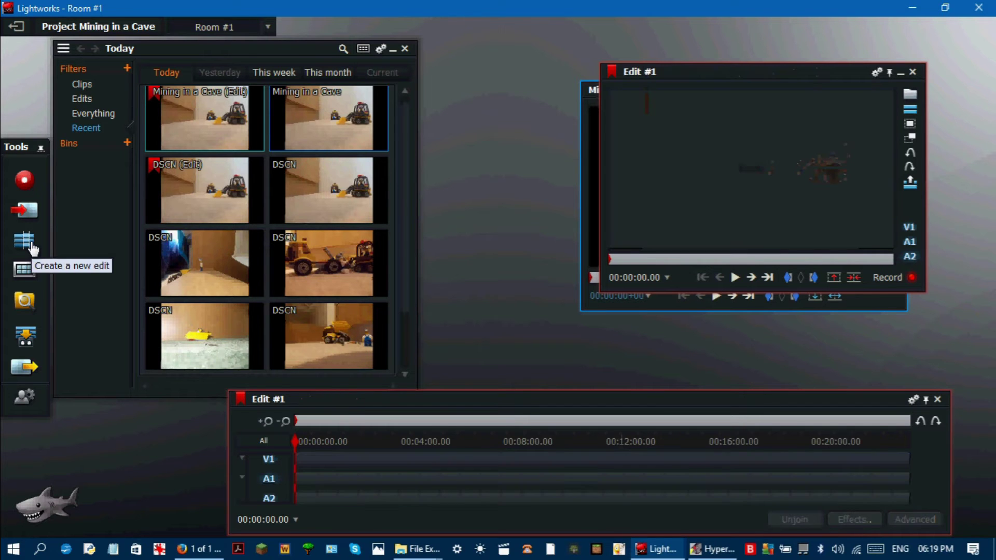
pyautogui.moveTo(634, 400); pyautogui.dragTo(627, 268)
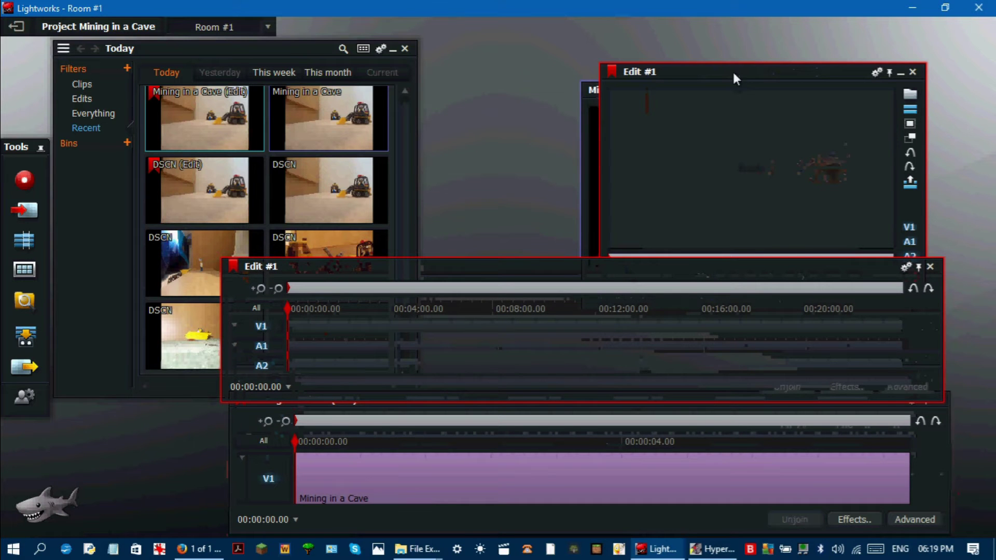
pyautogui.moveTo(733, 73); pyautogui.dragTo(323, 32)
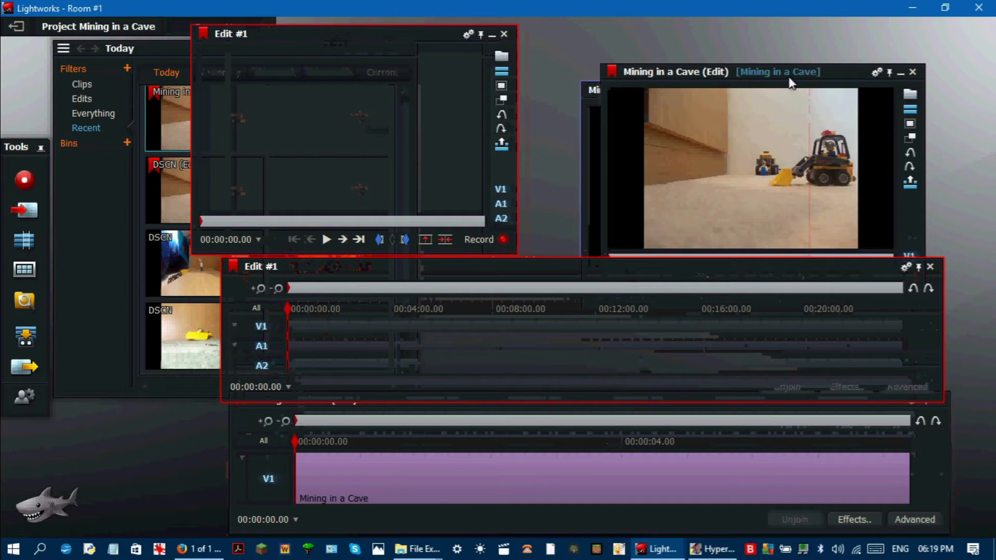
# Step: Insert the Mining in a Cave edit footage into Edit #1
pyautogui.moveTo(821, 72); pyautogui.dragTo(844, 46)
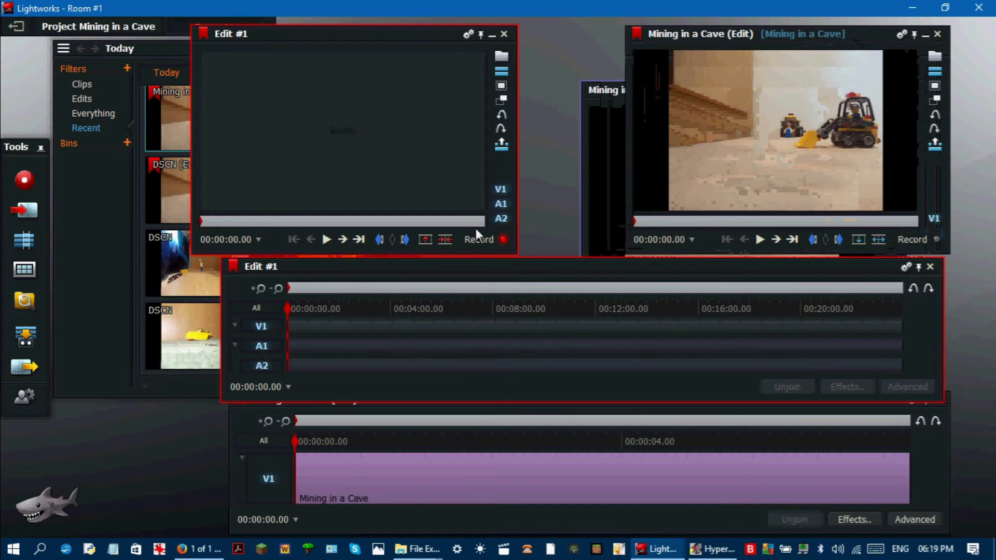
pyautogui.moveTo(485, 248)
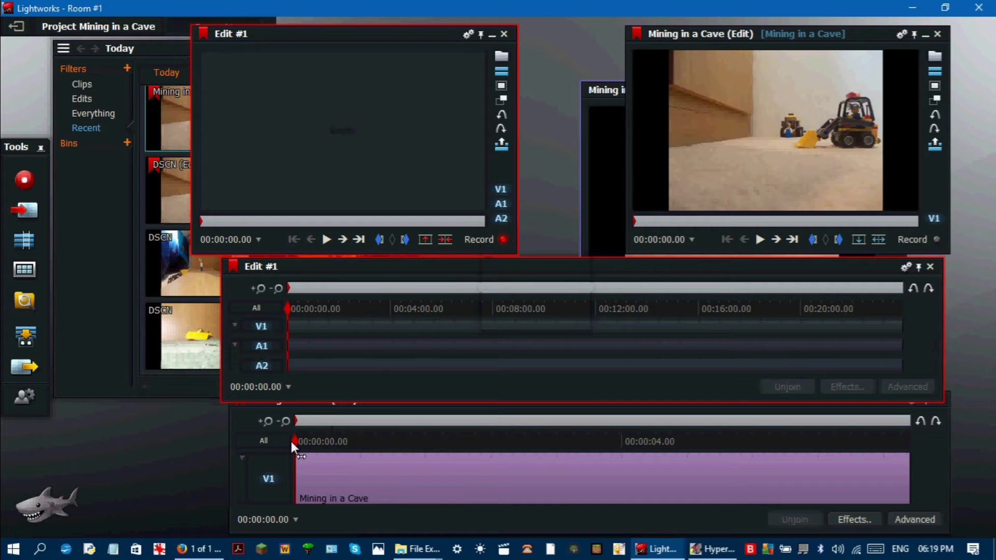
pyautogui.click(720, 44)
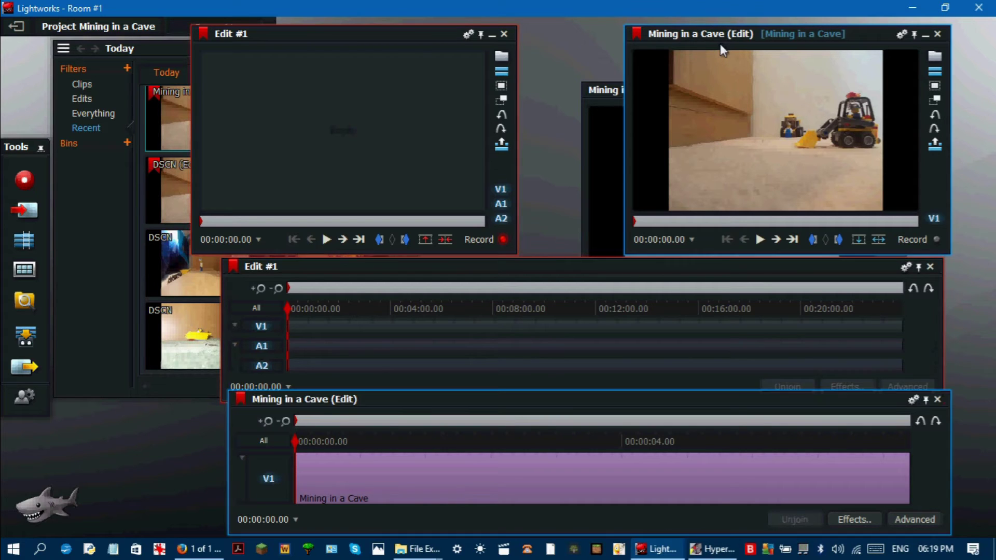
pyautogui.click(881, 240)
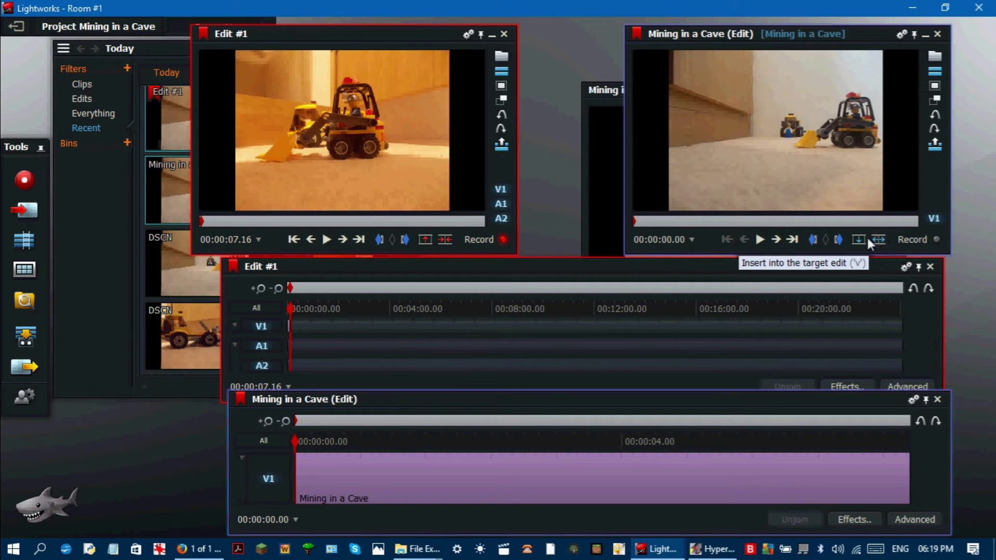
# Step: Create a video Black clip and insert it twice into Edit #1
pyautogui.rightClick(25, 244)
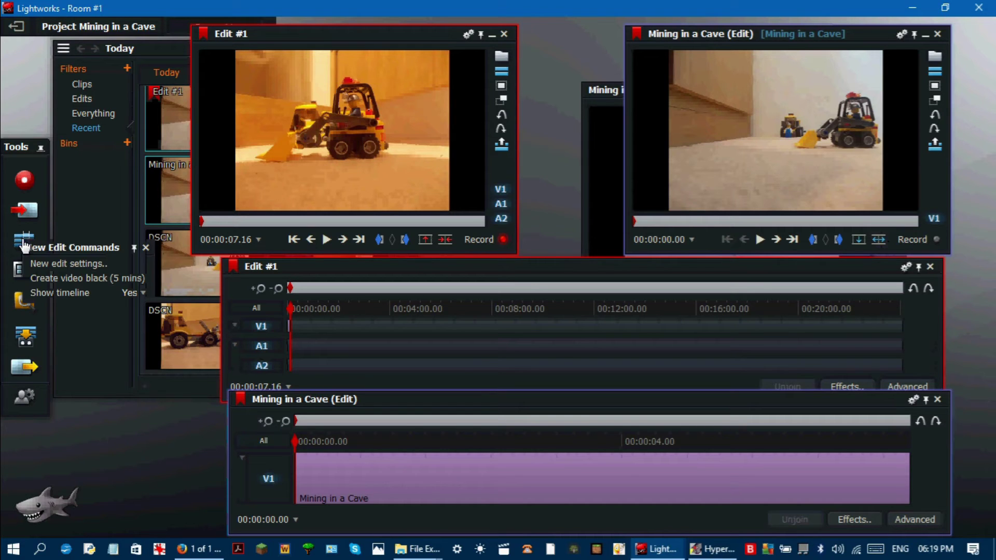
pyautogui.click(81, 278)
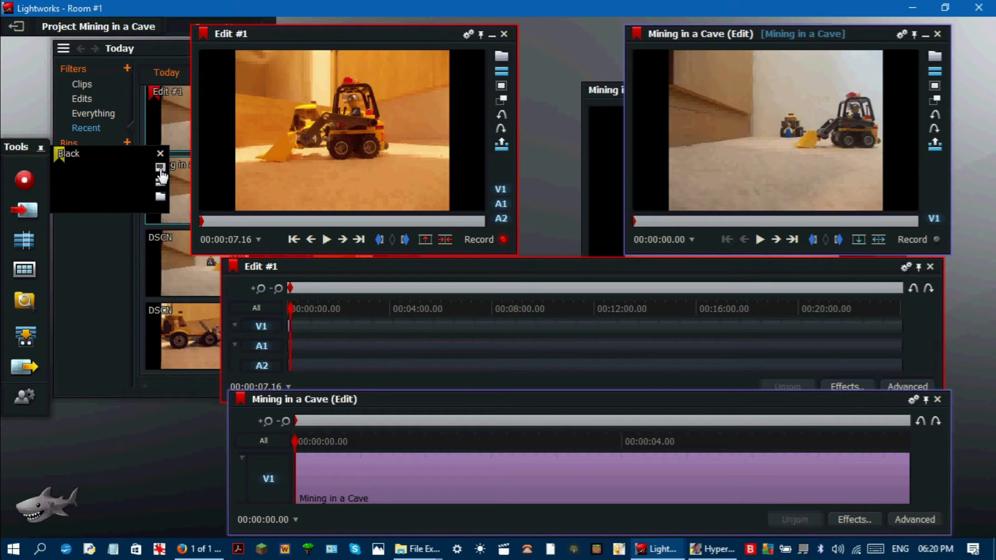
pyautogui.click(160, 167)
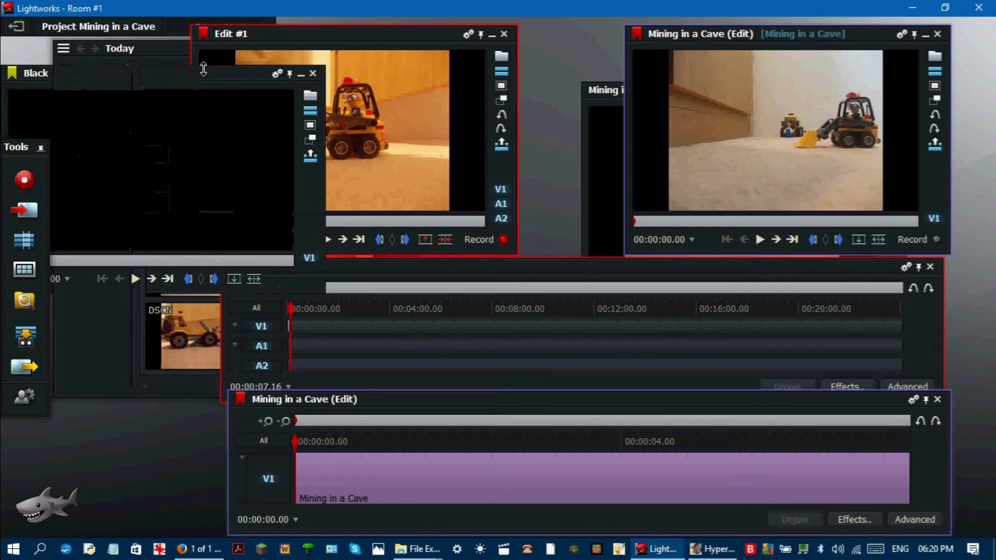
pyautogui.moveTo(200, 71); pyautogui.dragTo(266, 37)
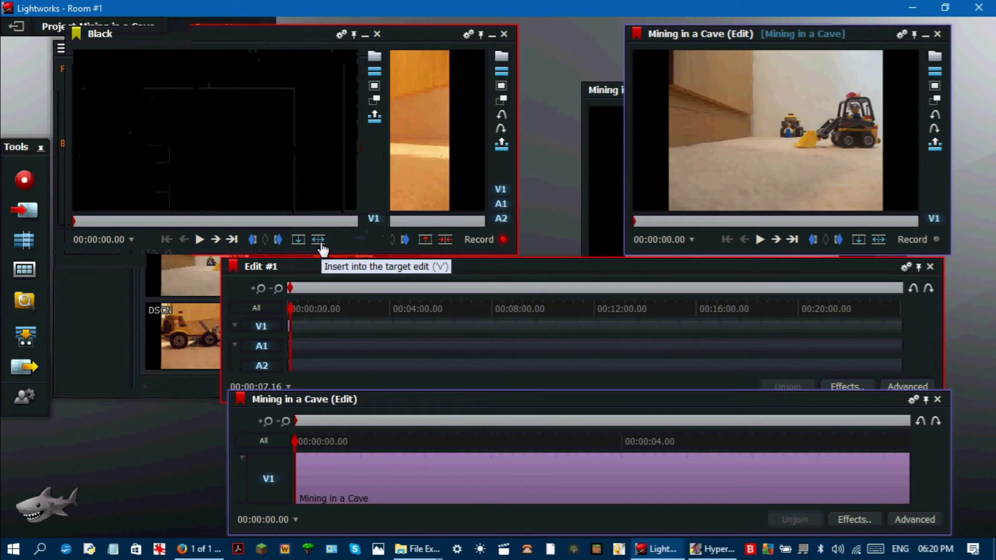
pyautogui.click(319, 240)
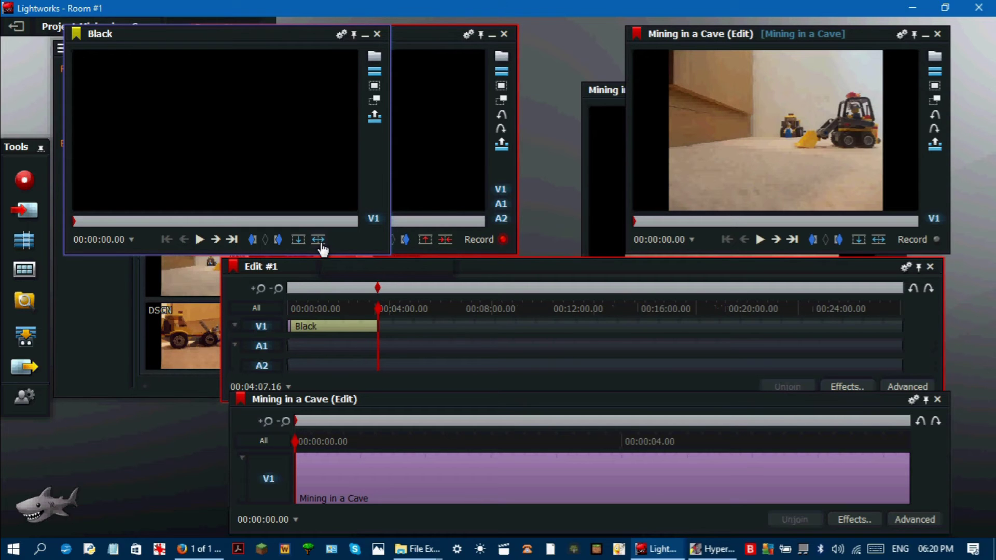
pyautogui.click(318, 240)
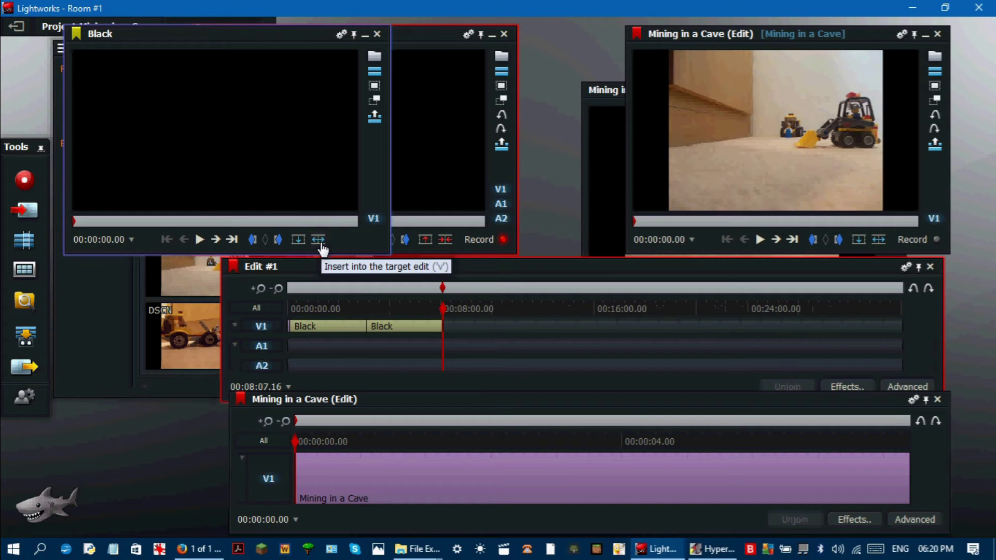
pyautogui.click(377, 35)
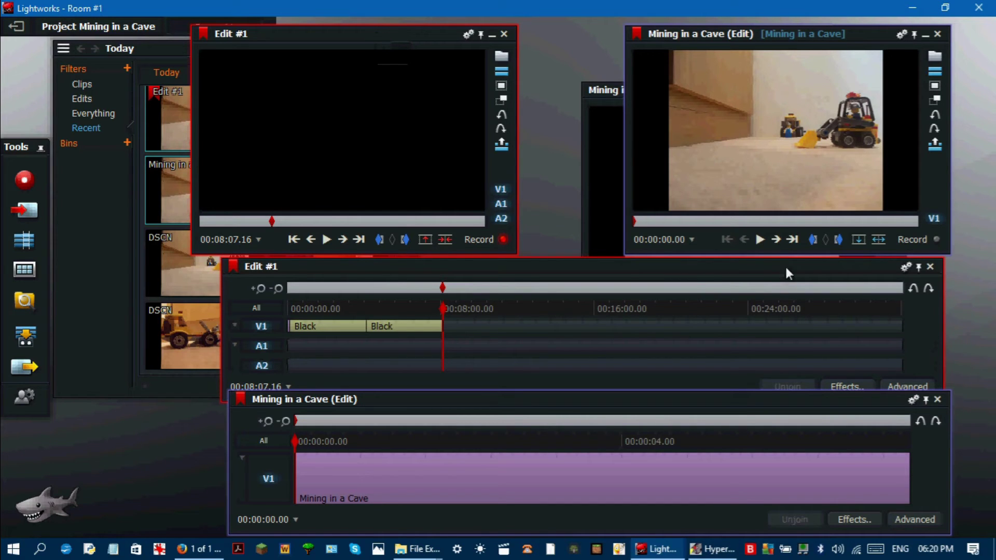
pyautogui.moveTo(785, 267); pyautogui.dragTo(790, 258)
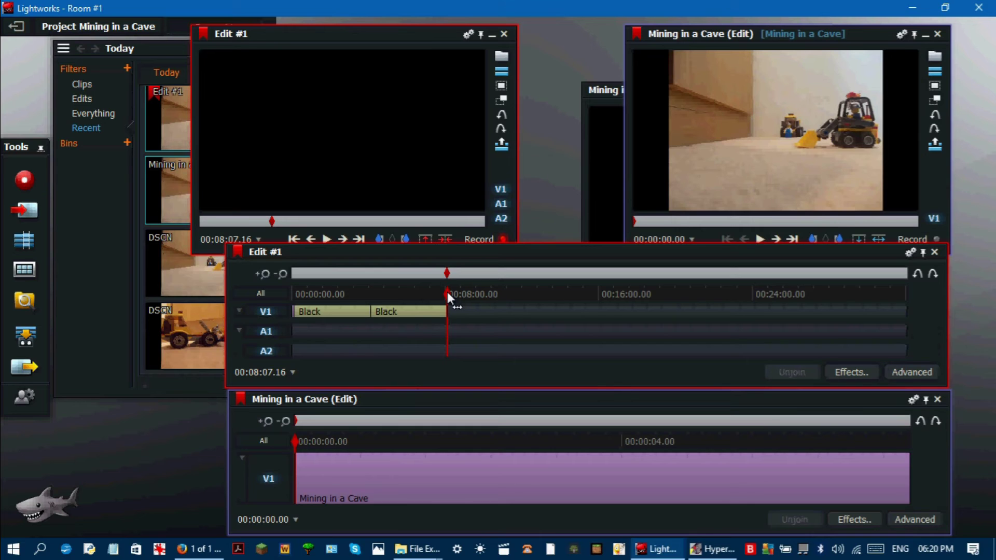
pyautogui.moveTo(447, 292); pyautogui.dragTo(293, 294)
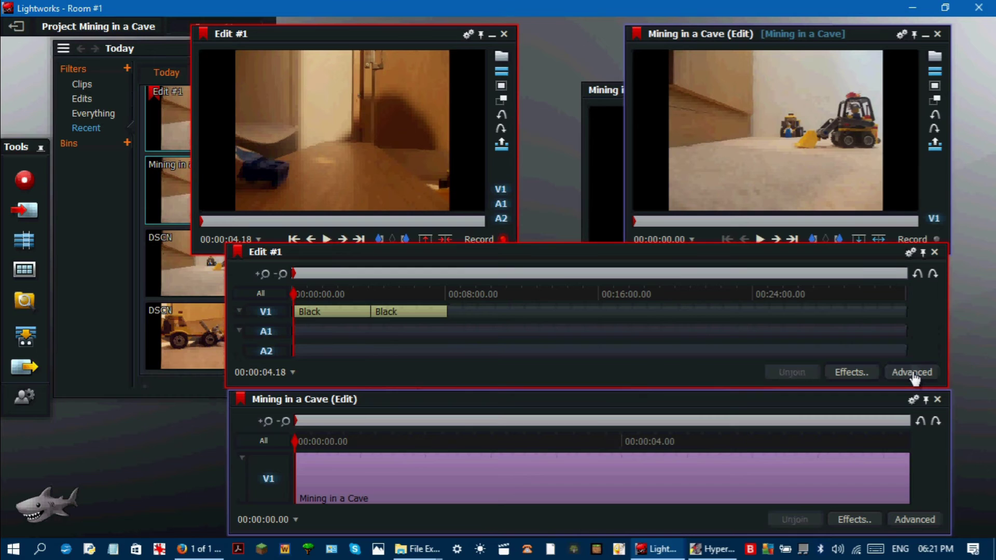
# Step: Set the V1 clip speed to 10% and begin trimming at the start of V1
pyautogui.click(914, 380)
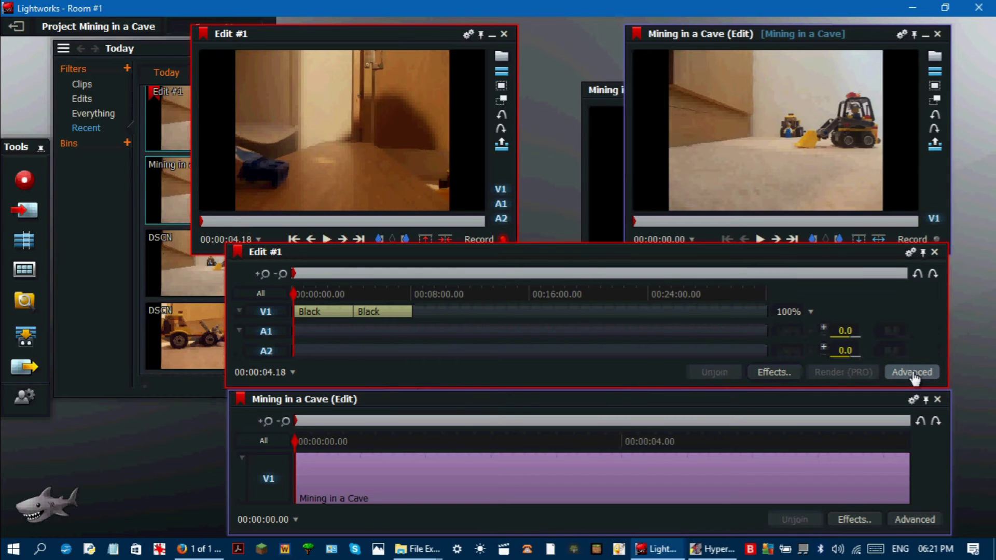
pyautogui.click(814, 315)
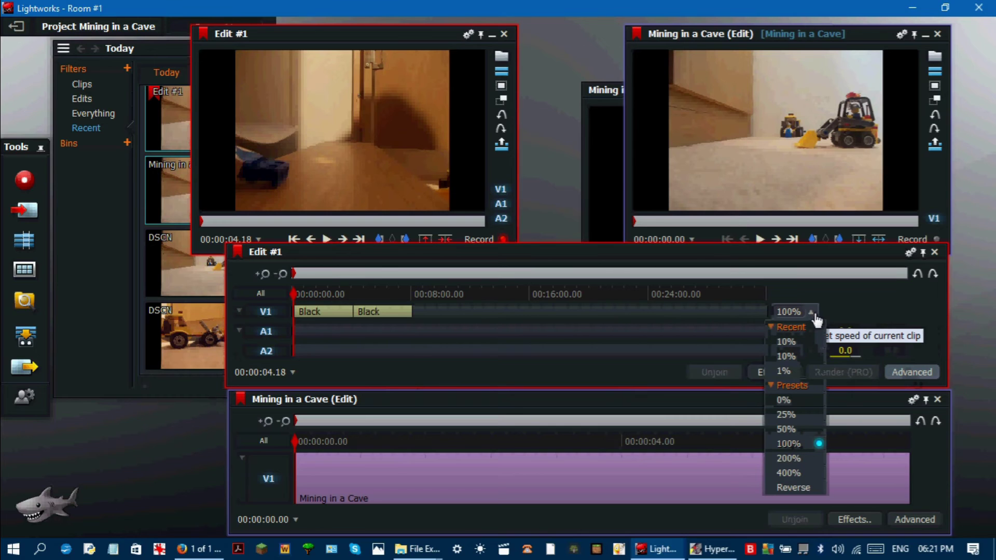
pyautogui.click(808, 344)
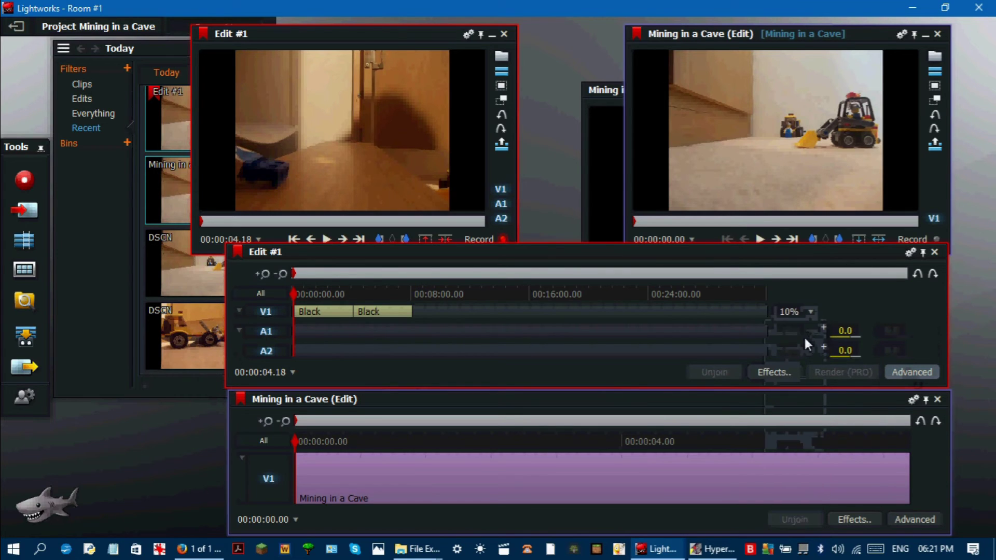
pyautogui.click(295, 313)
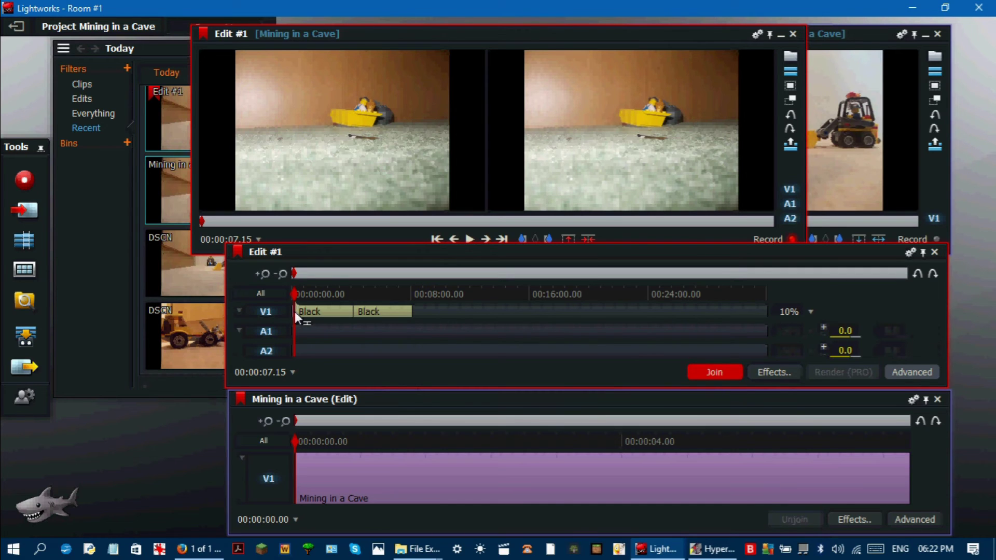
# Step: Place the Mining in a Cave clip at V1's start and trim its cut with the Black filler
pyautogui.moveTo(298, 312); pyautogui.dragTo(358, 309)
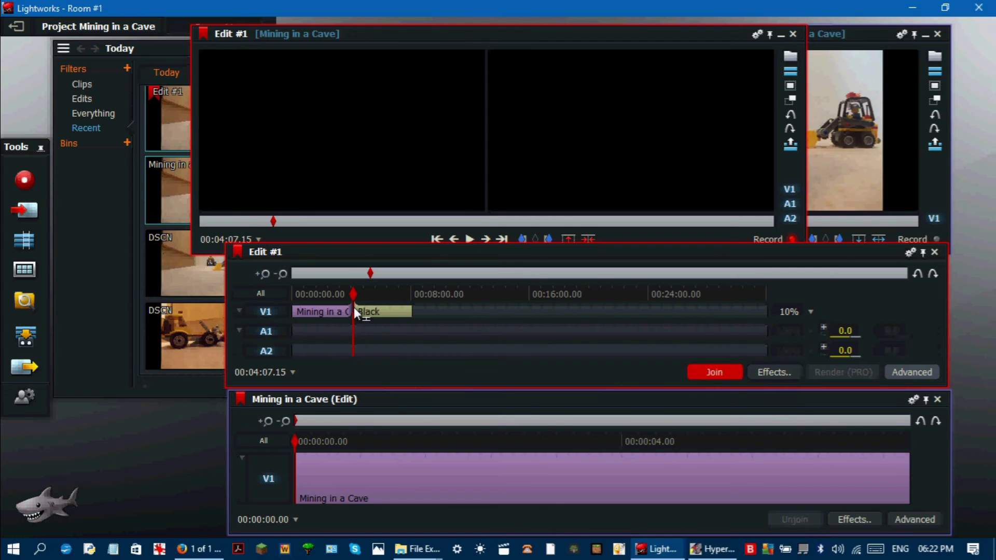
pyautogui.moveTo(354, 307); pyautogui.dragTo(309, 309)
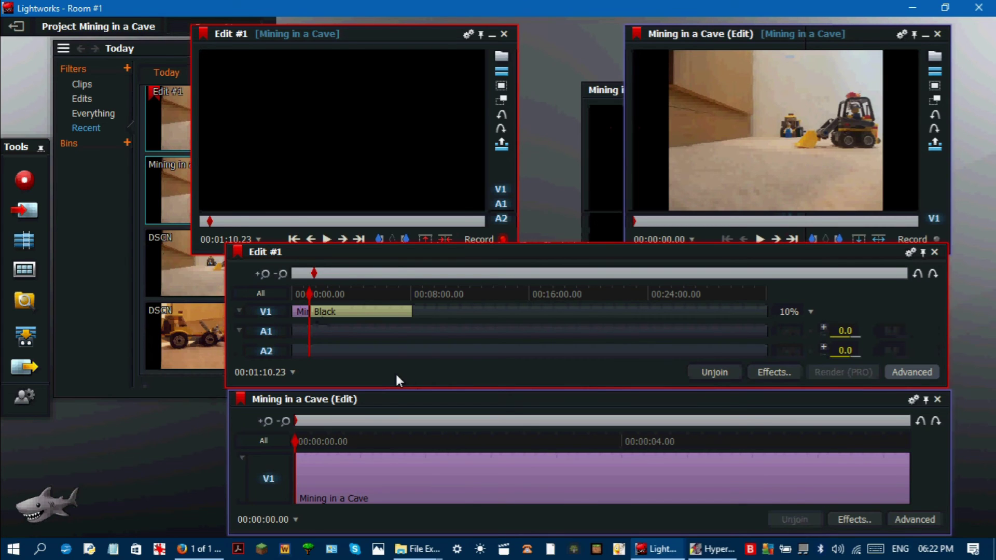
pyautogui.click(726, 374)
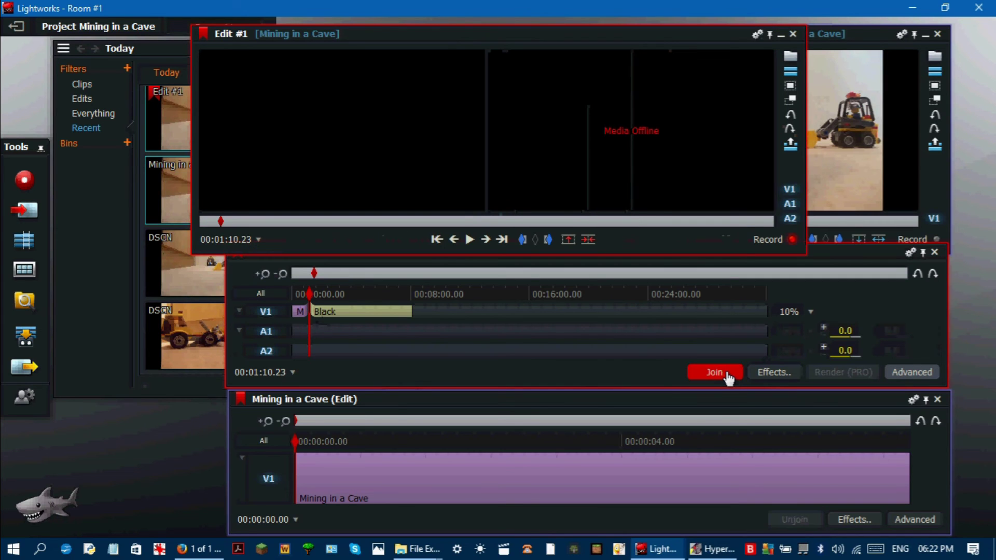
pyautogui.click(727, 374)
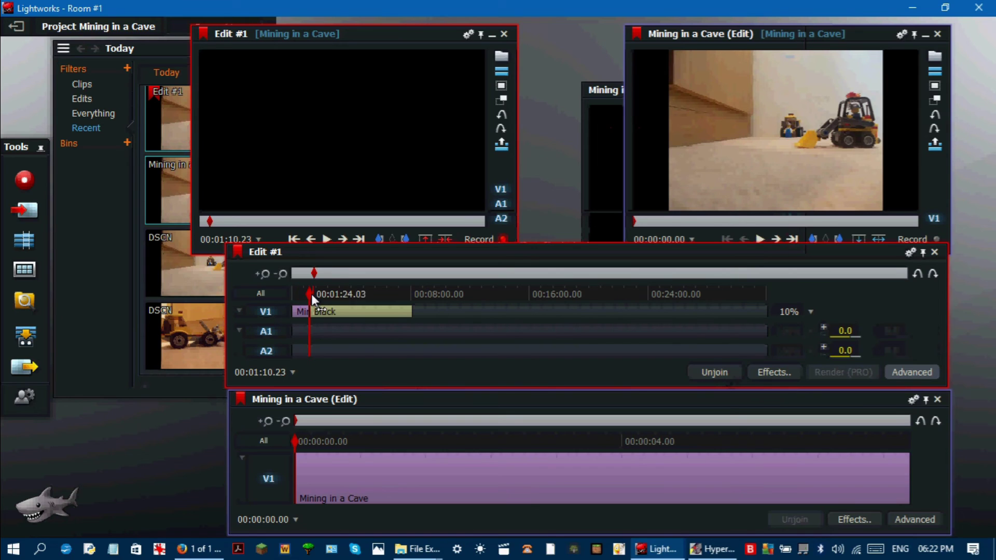
# Step: Play the edit from the start and scrub toward the slowed clip's final frames
pyautogui.moveTo(309, 294); pyautogui.dragTo(289, 294)
pyautogui.click(326, 239)
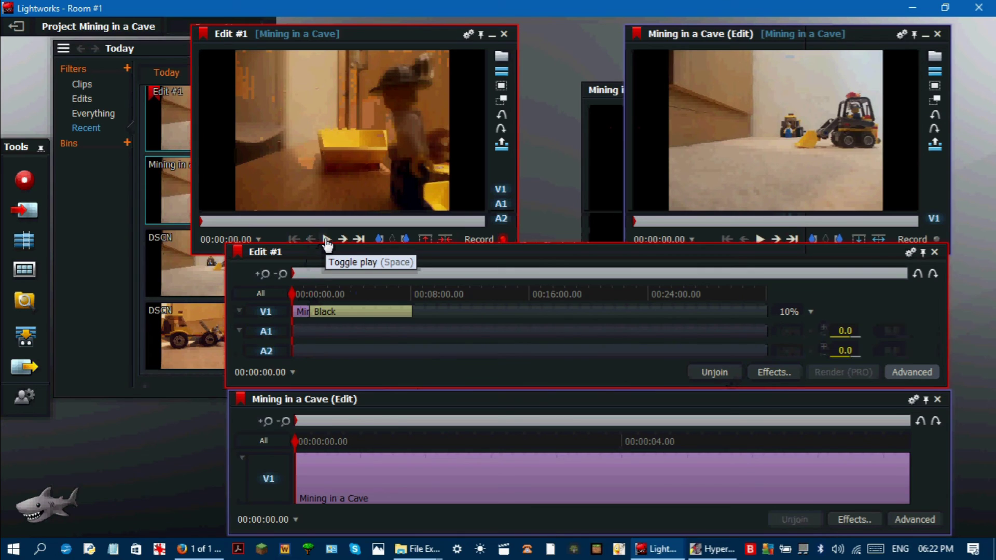
pyautogui.click(303, 293)
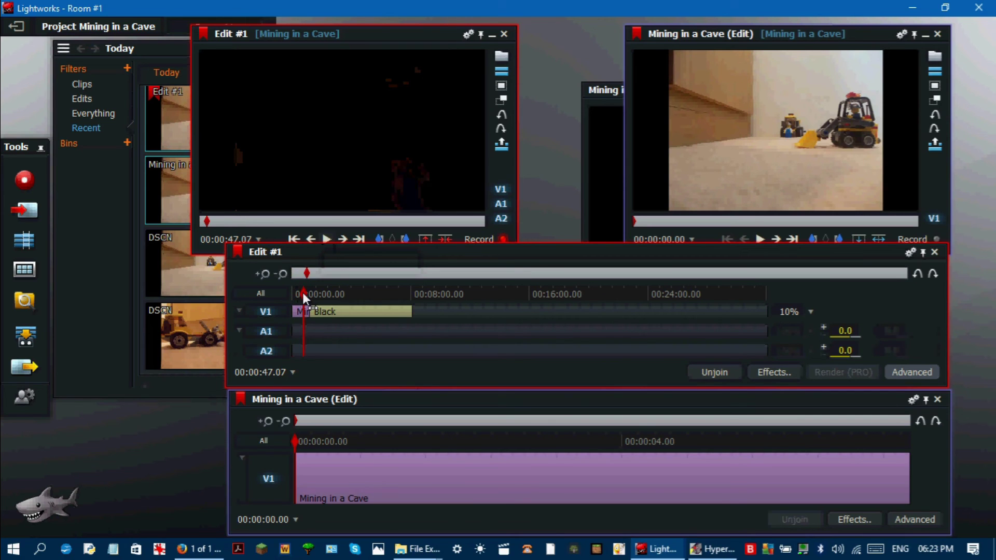
pyautogui.moveTo(303, 292); pyautogui.dragTo(296, 291)
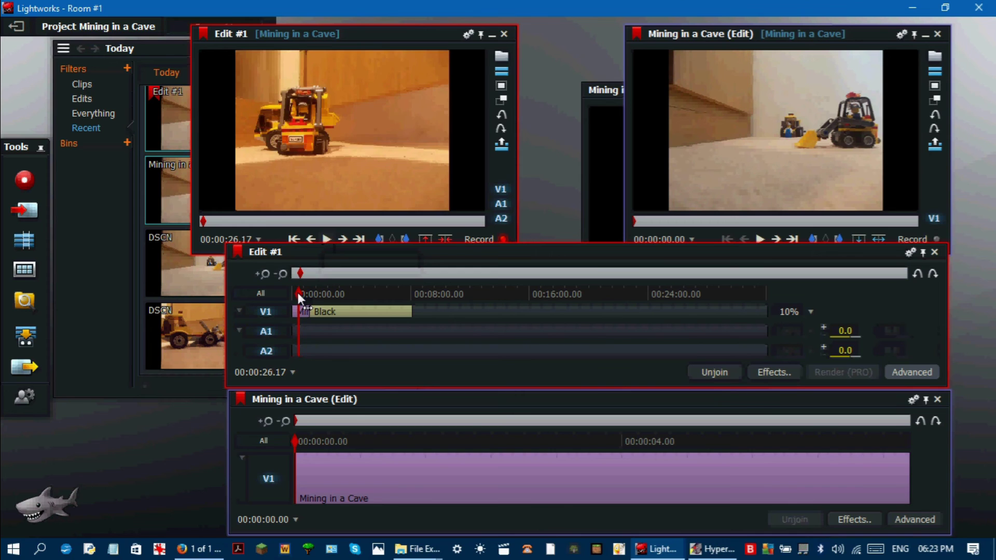
# Step: Nudge forward frame by frame toward the end of the Mining in a Cave clip
pyautogui.click(344, 240)
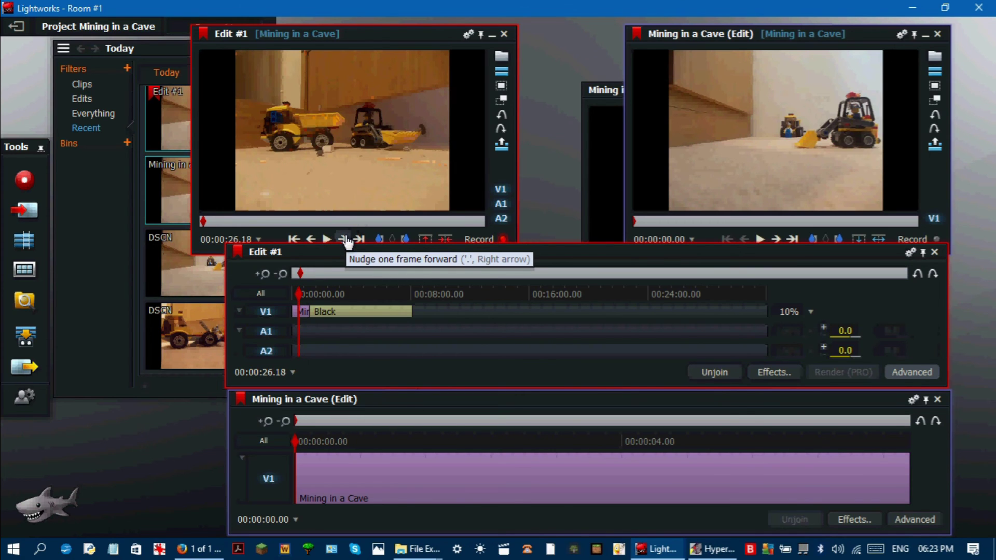
pyautogui.click(343, 239)
pyautogui.click(344, 239)
pyautogui.click(344, 239)
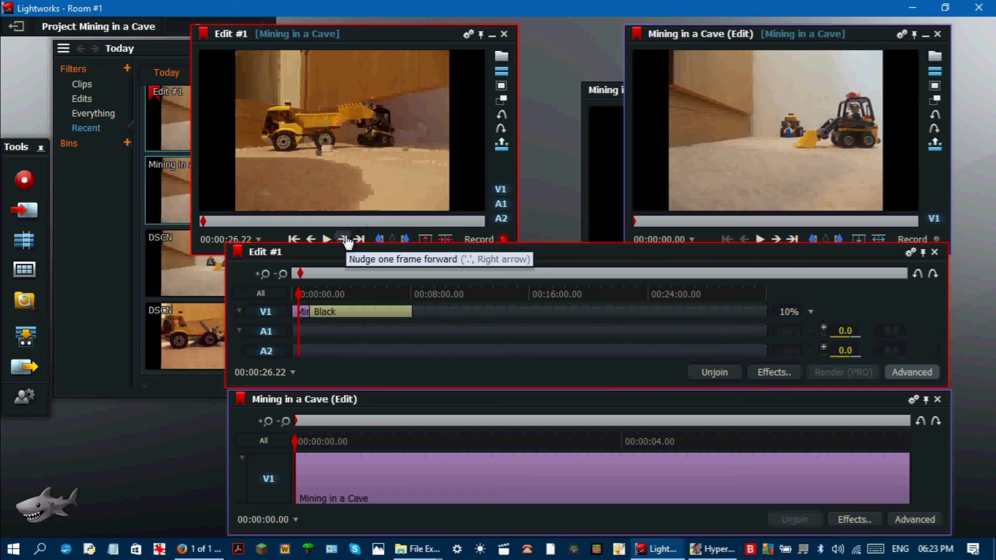
pyautogui.click(343, 239)
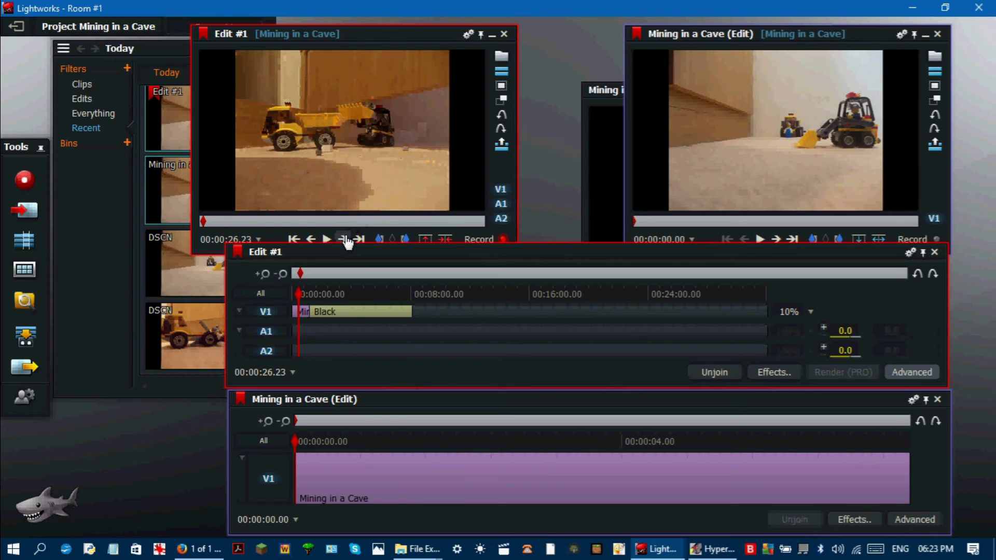
pyautogui.click(344, 239)
pyautogui.click(344, 239)
pyautogui.click(343, 239)
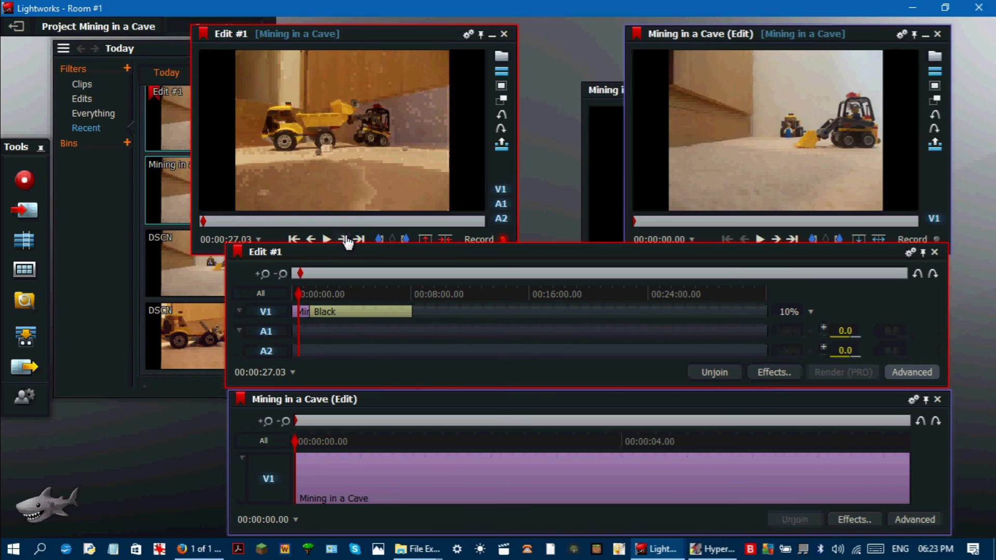
pyautogui.click(343, 240)
pyautogui.click(343, 239)
pyautogui.click(343, 239)
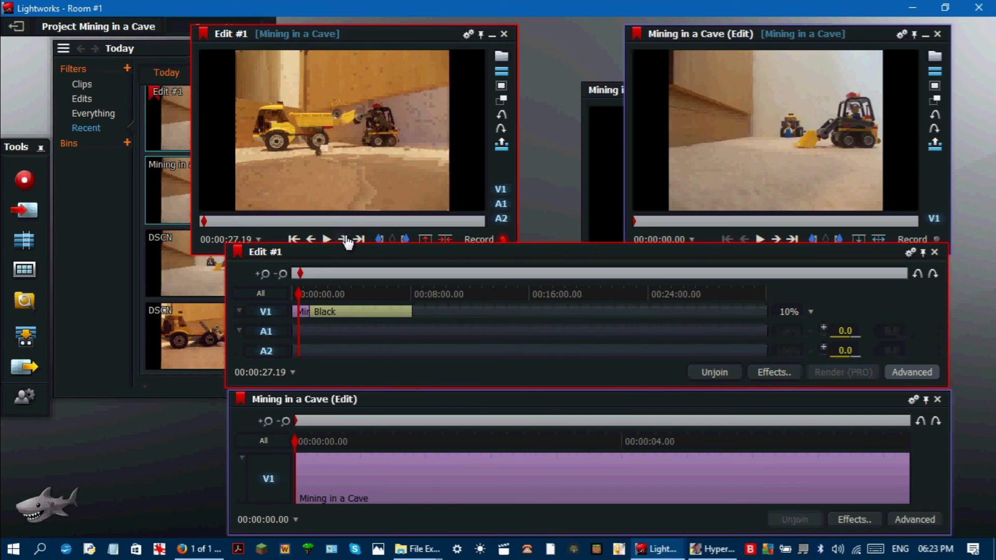
pyautogui.click(343, 239)
pyautogui.click(343, 239)
pyautogui.click(343, 239)
pyautogui.click(344, 239)
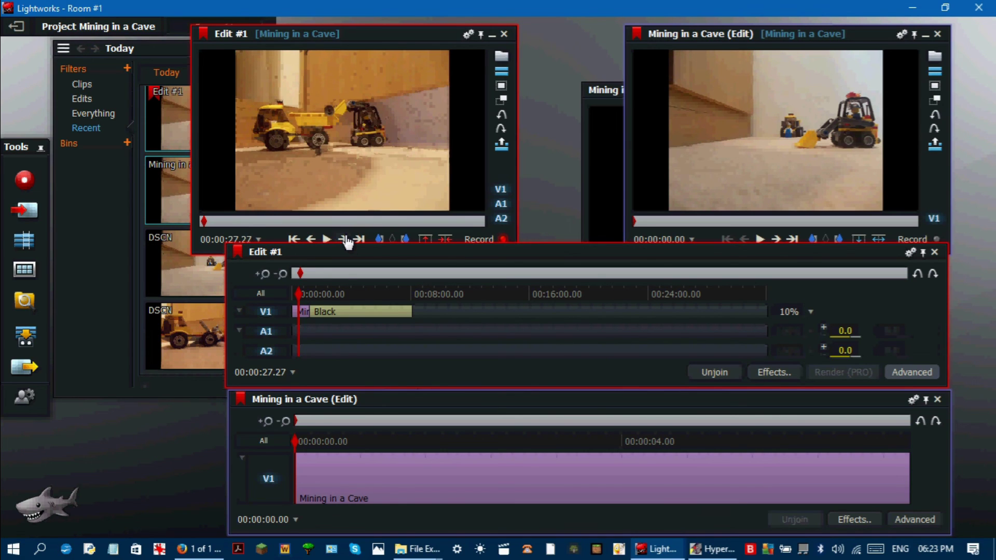
pyautogui.click(343, 239)
pyautogui.click(343, 239)
pyautogui.click(343, 239)
pyautogui.click(344, 239)
pyautogui.click(343, 239)
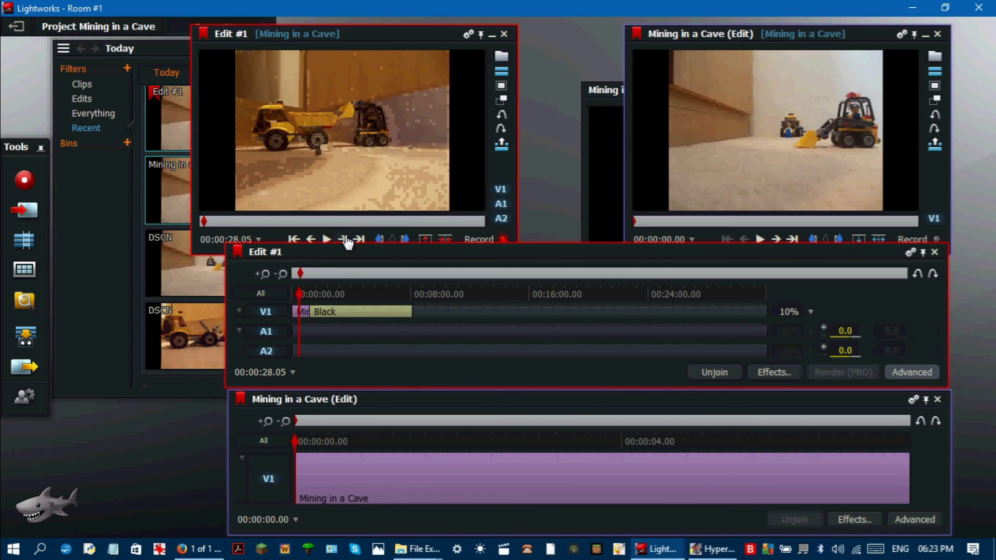
pyautogui.click(343, 239)
pyautogui.click(344, 239)
pyautogui.click(344, 239)
pyautogui.click(343, 239)
pyautogui.click(343, 239)
pyautogui.click(344, 239)
pyautogui.click(343, 240)
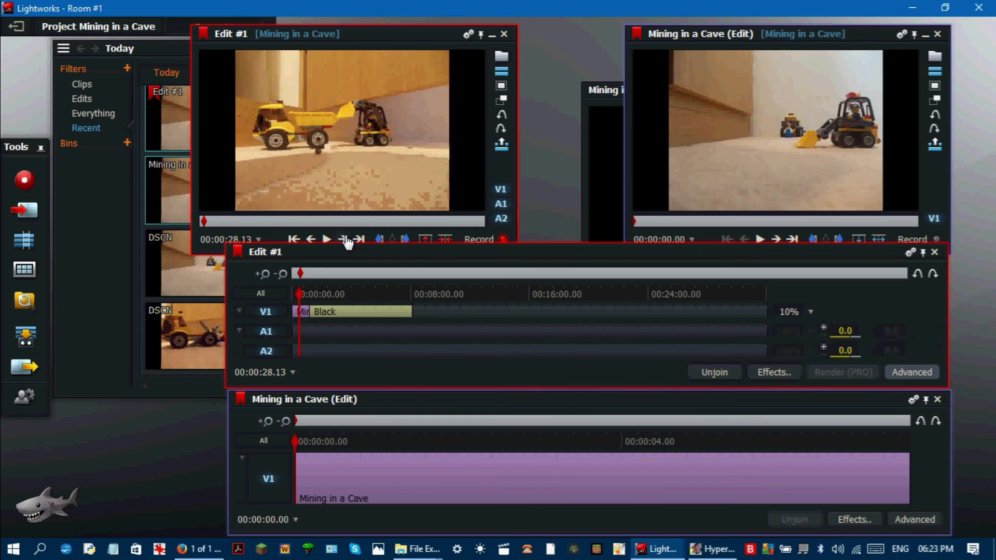
pyautogui.click(343, 239)
pyautogui.click(343, 239)
pyautogui.click(343, 239)
pyautogui.click(343, 239)
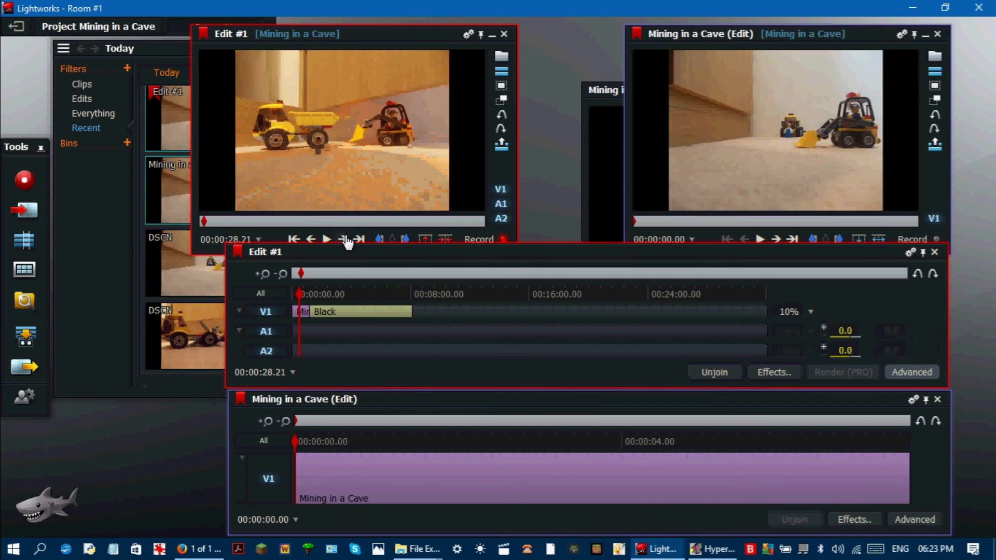
pyautogui.click(344, 239)
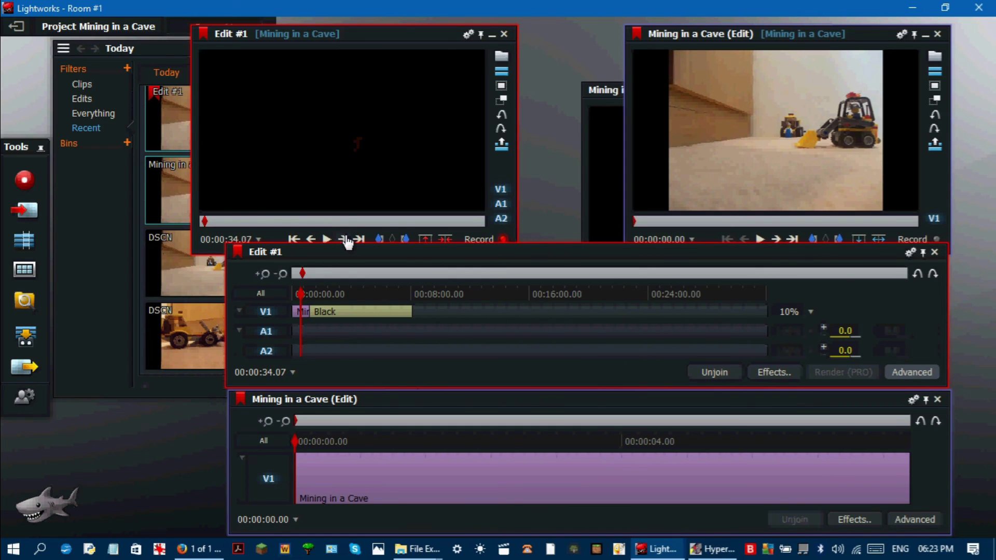
# Step: Settle on 00:00:34.00, the first black frame, and set an in mark there
pyautogui.click(344, 240)
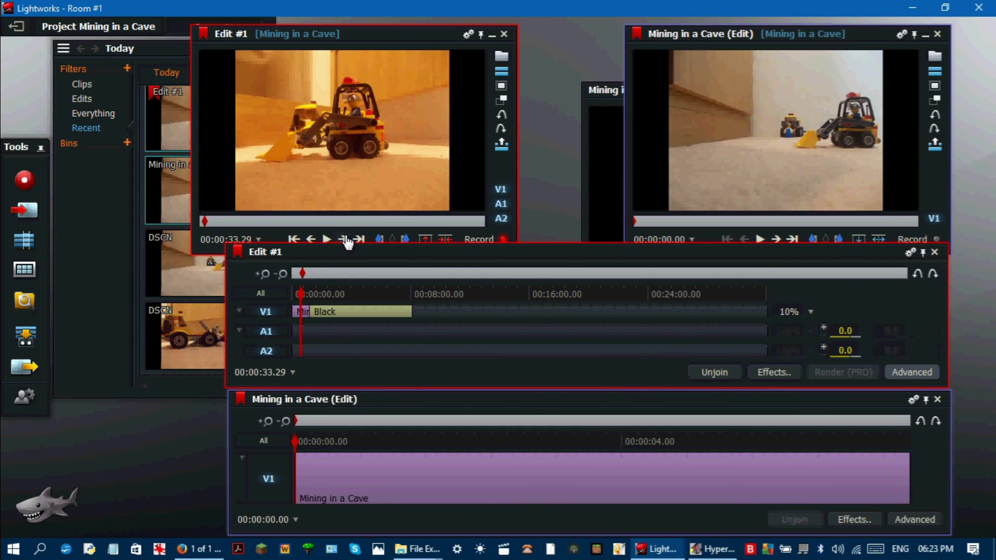
pyautogui.click(344, 240)
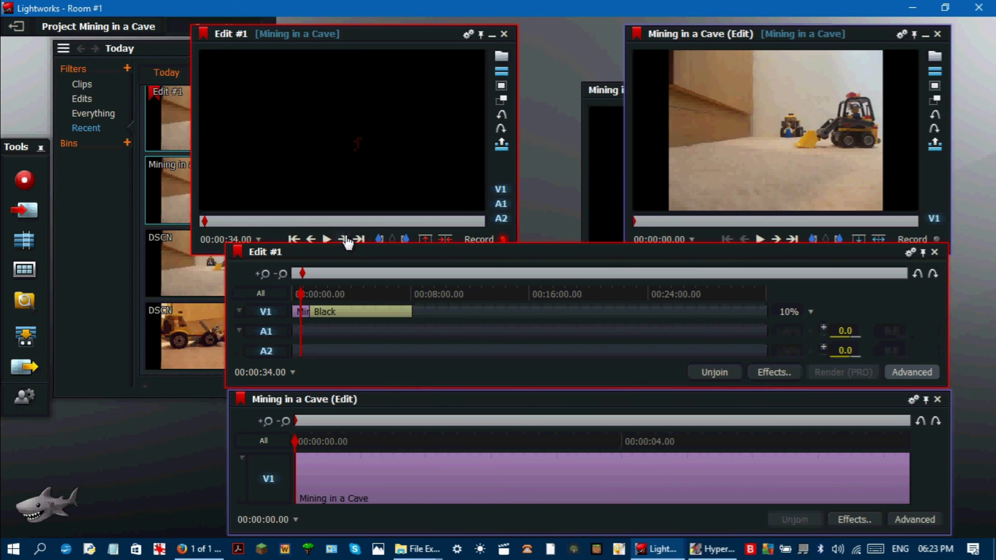
pyautogui.click(379, 239)
# Step: Delete the marked Black filler from 00:00:34.00 onward, then return to the edit's start
pyautogui.moveTo(301, 292); pyautogui.dragTo(779, 295)
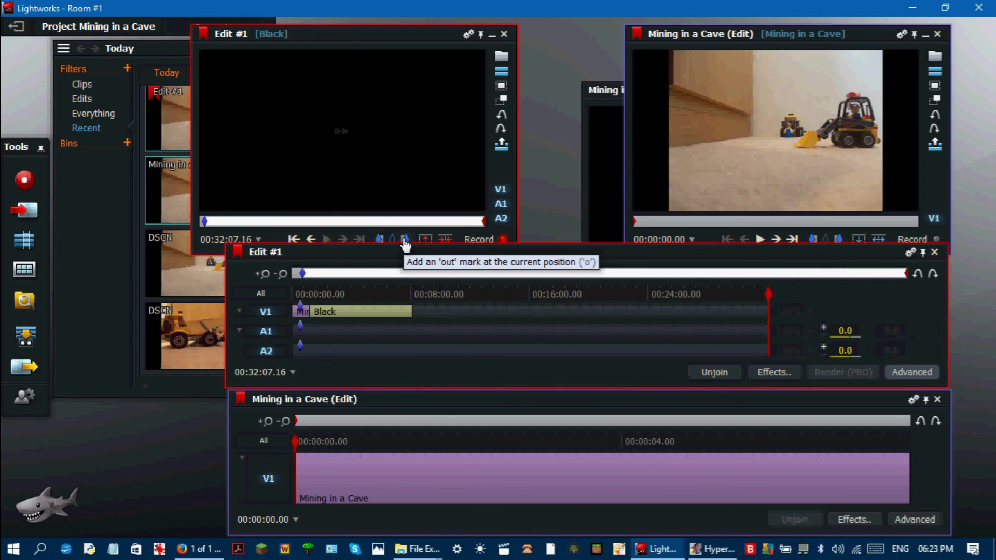
pyautogui.click(446, 239)
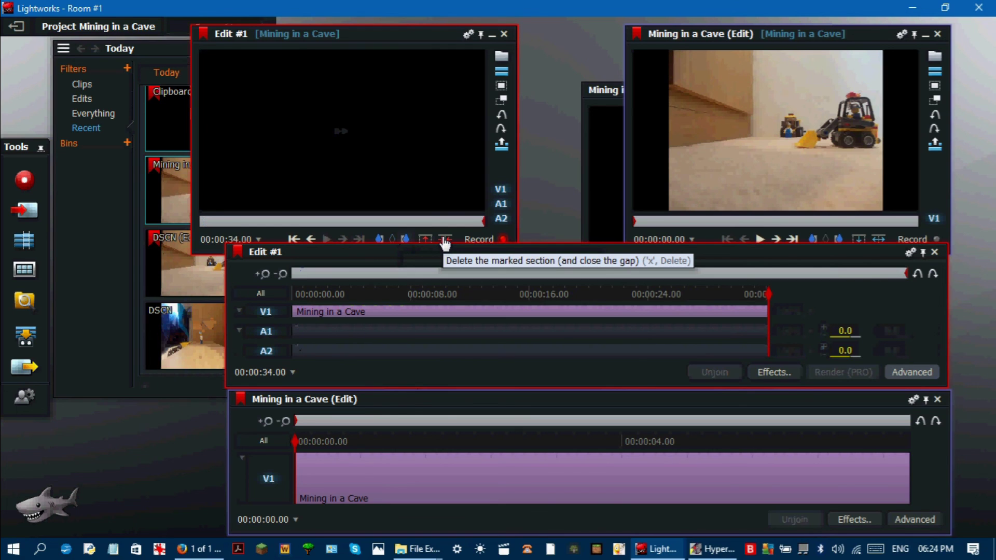
pyautogui.moveTo(767, 294); pyautogui.dragTo(315, 289)
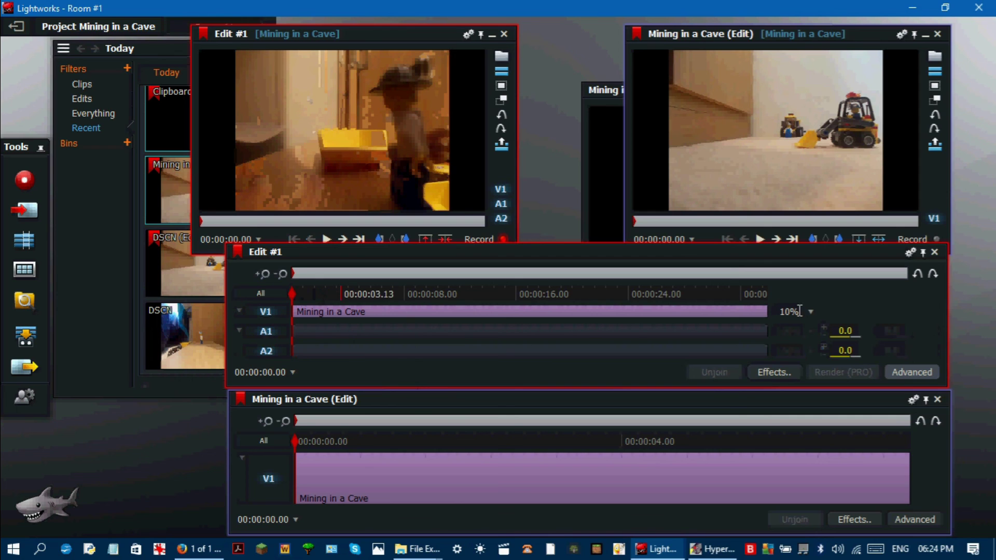
pyautogui.press('Home')
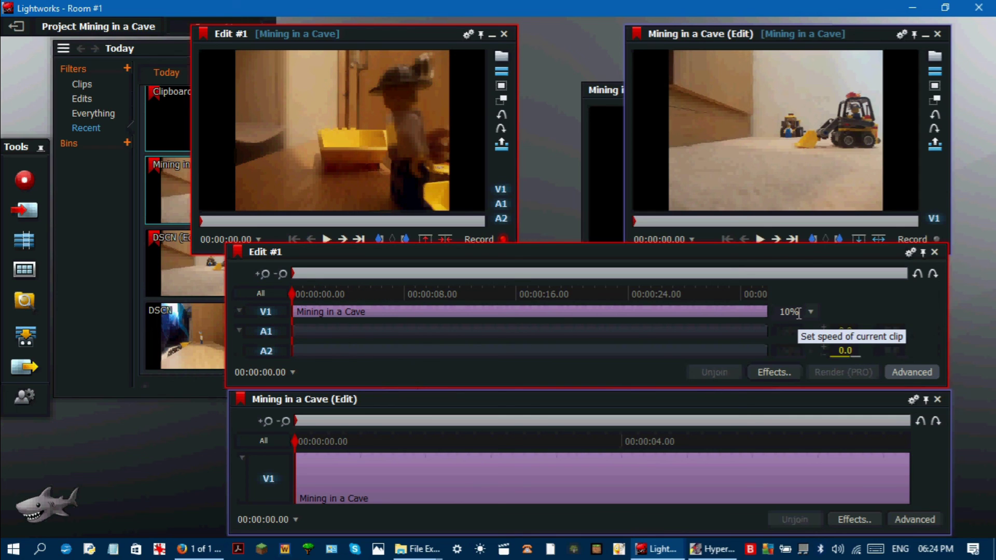